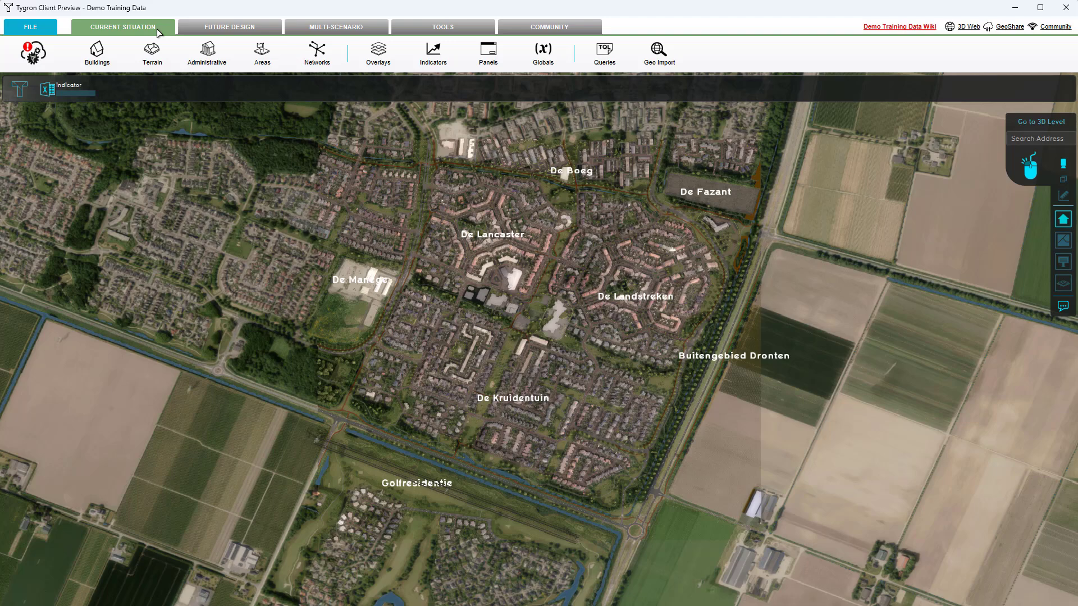
Examine several foliage areas on the map and the FOLIAGE attribute of area 87
click(259, 53)
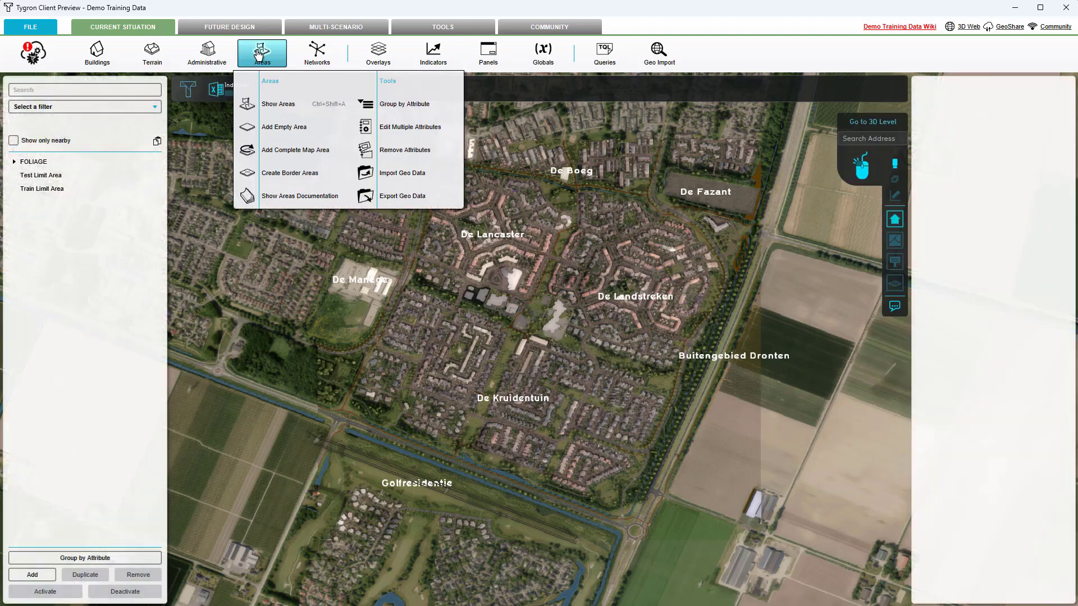
click(14, 162)
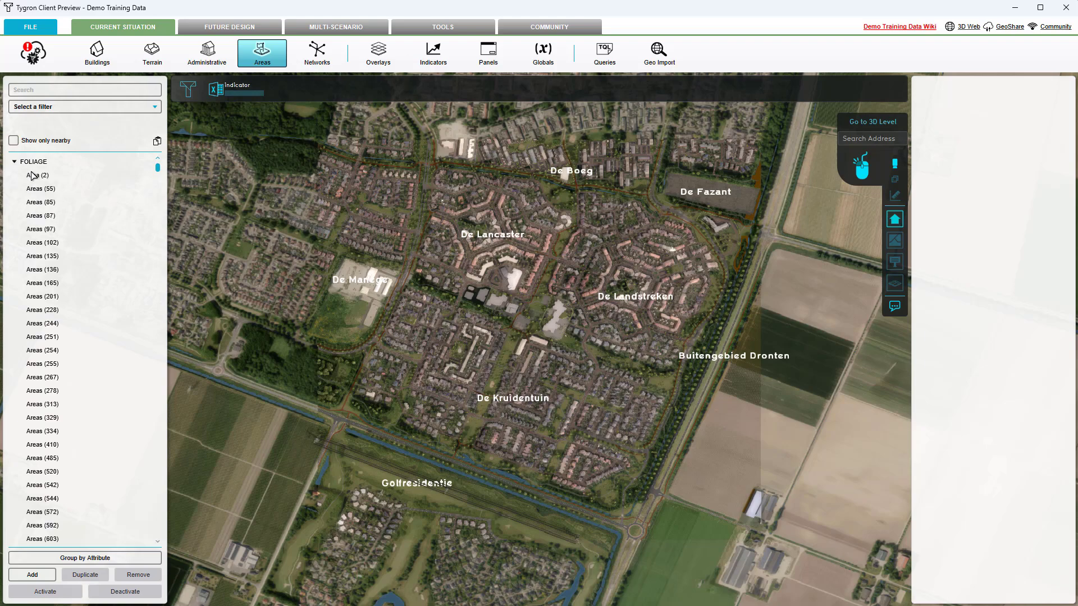
click(36, 176)
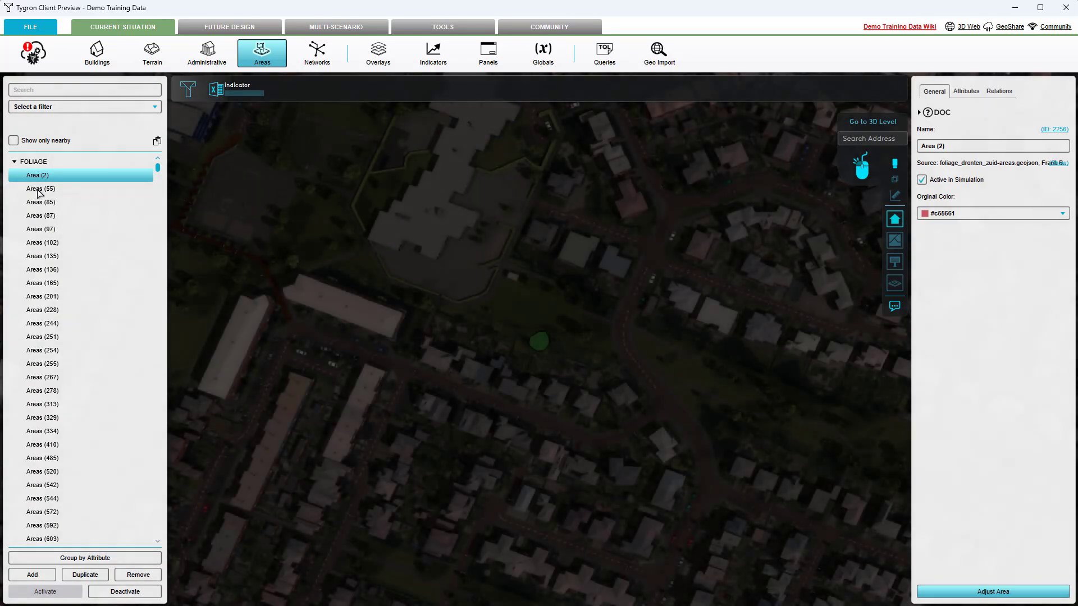
click(38, 190)
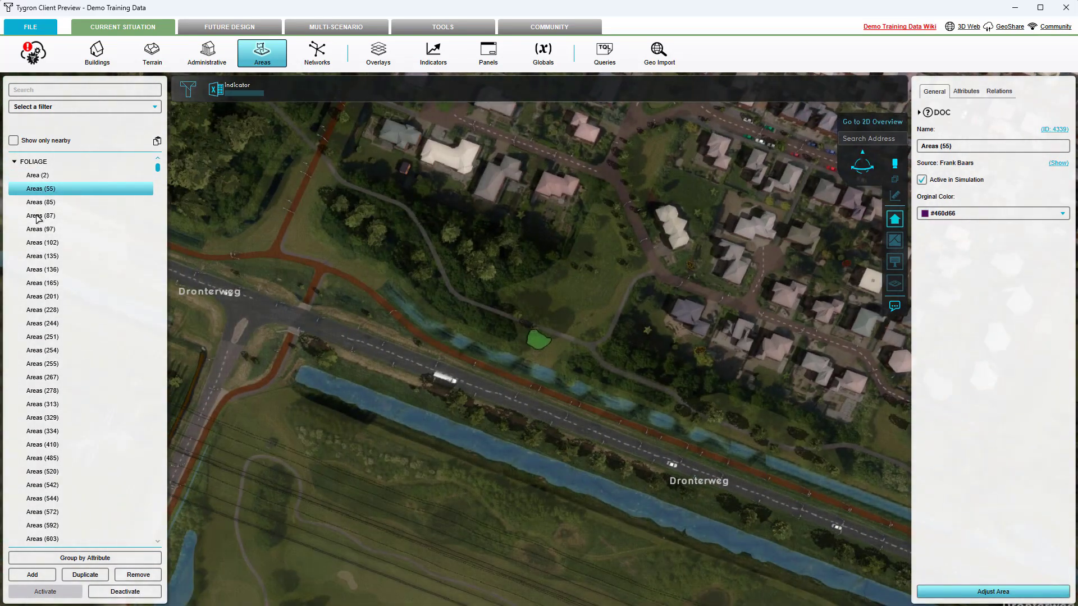
click(37, 217)
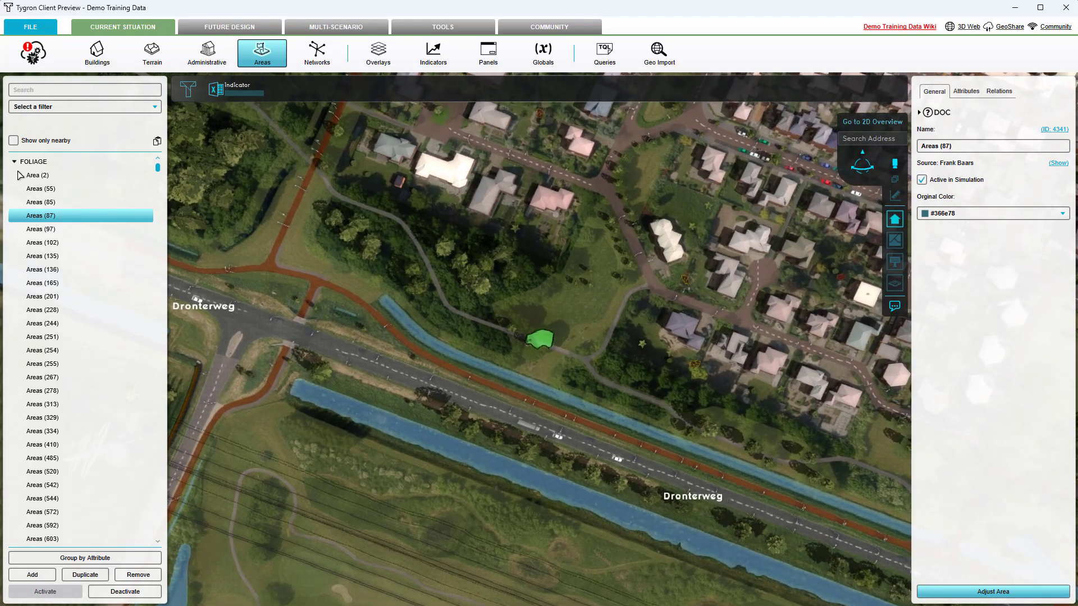
click(976, 92)
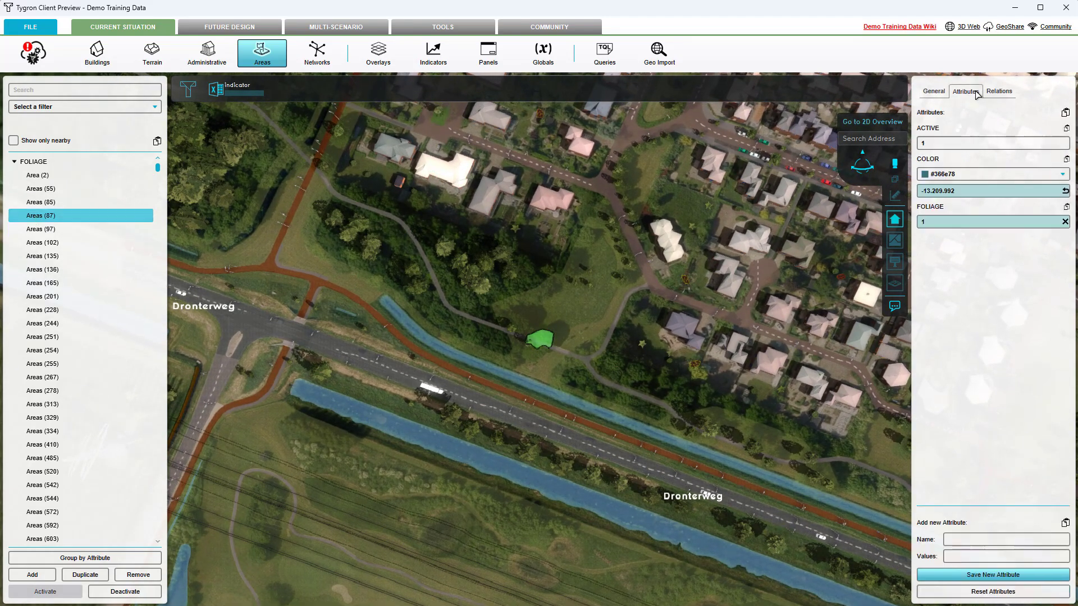
drag(950, 222, 909, 221)
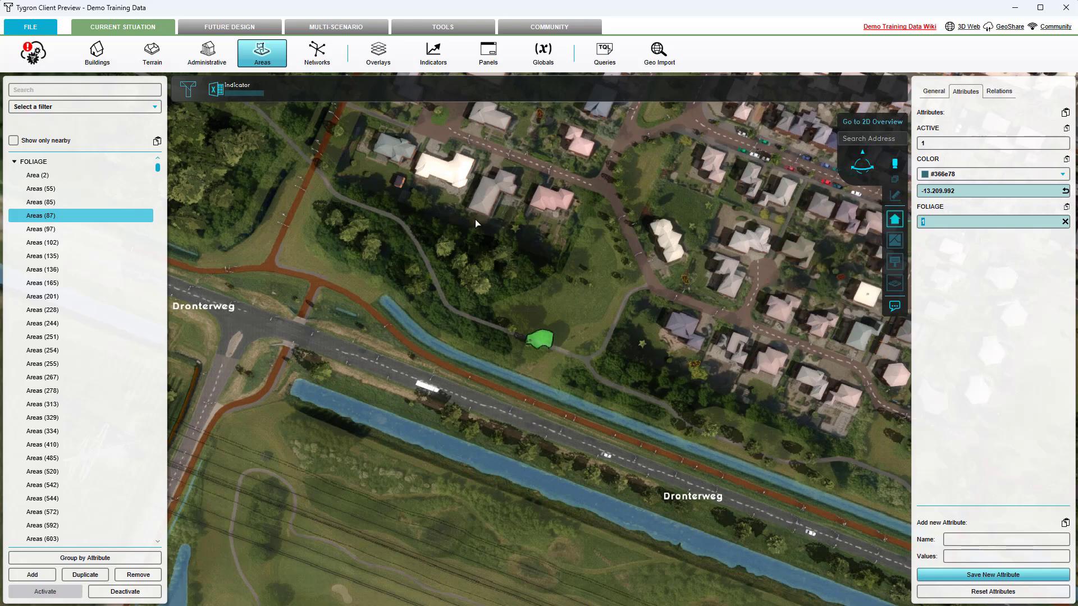
Examine the attributes and map extents of the Test Limit Area and the Train Limit Area
click(15, 162)
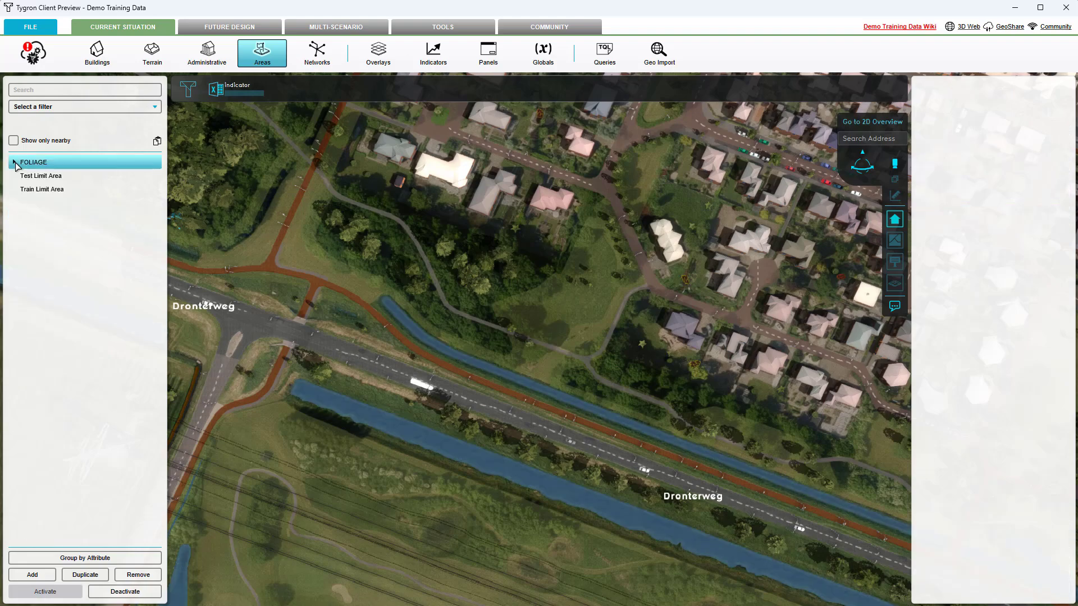
click(25, 177)
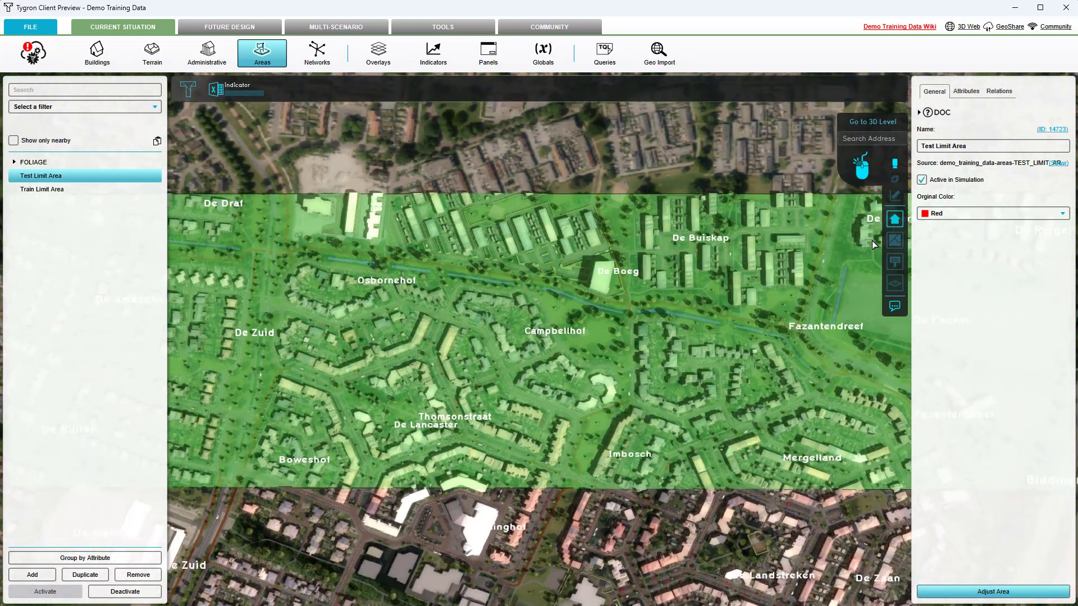
click(973, 92)
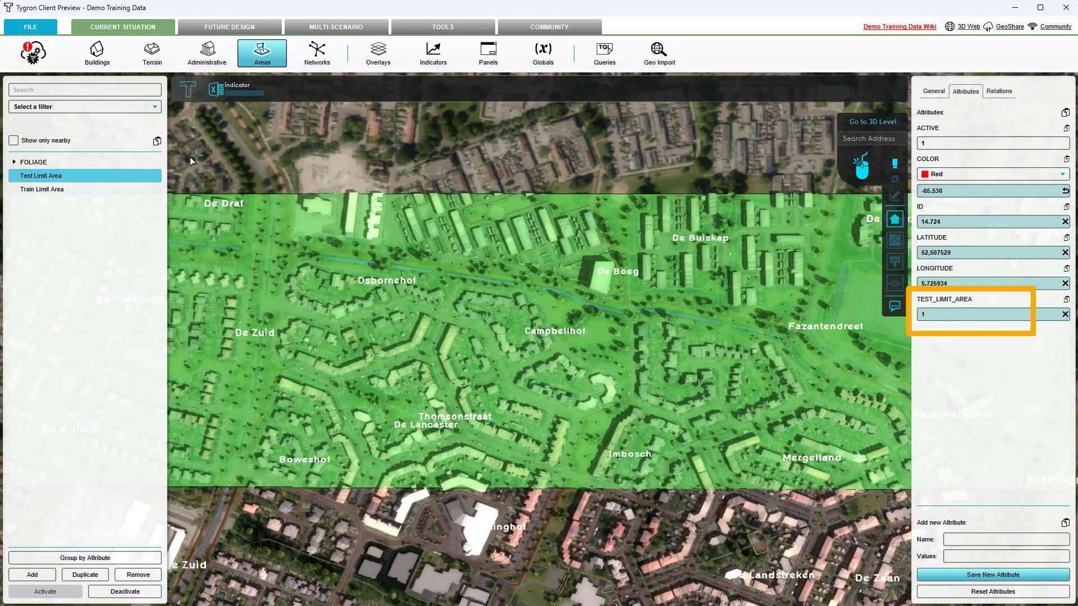
click(61, 192)
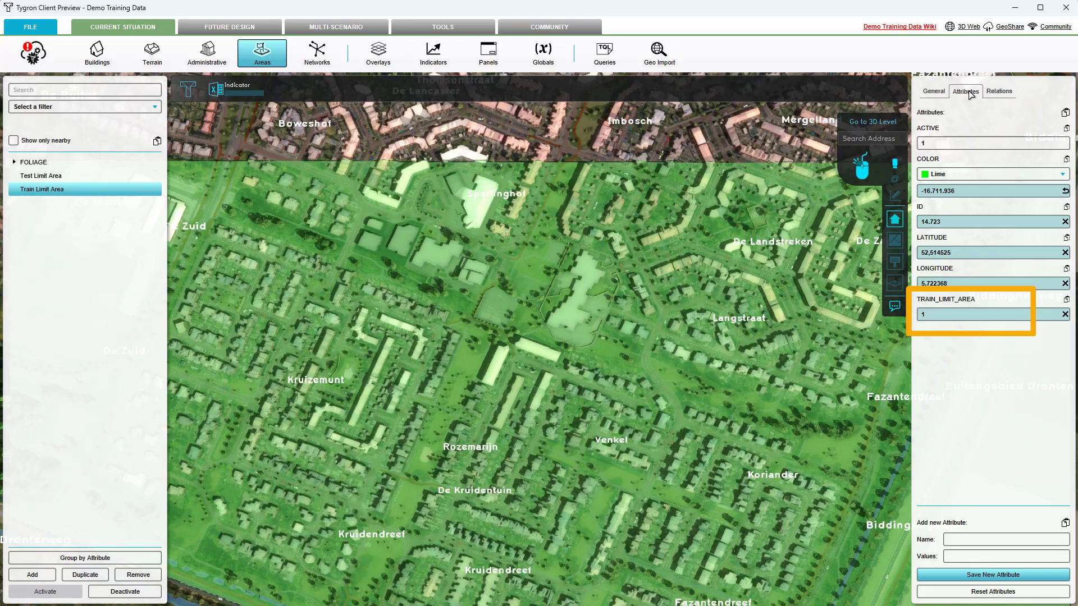
scroll(661, 368, down, 5)
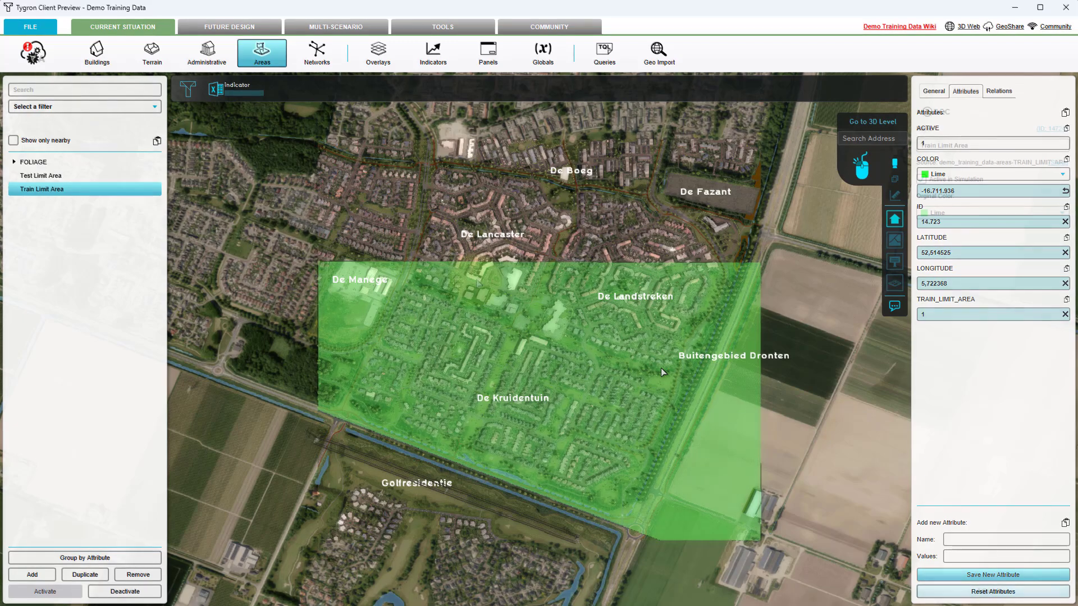
Display the Original Satellite overlay and inspect its imagery over the neighbourhoods
click(385, 64)
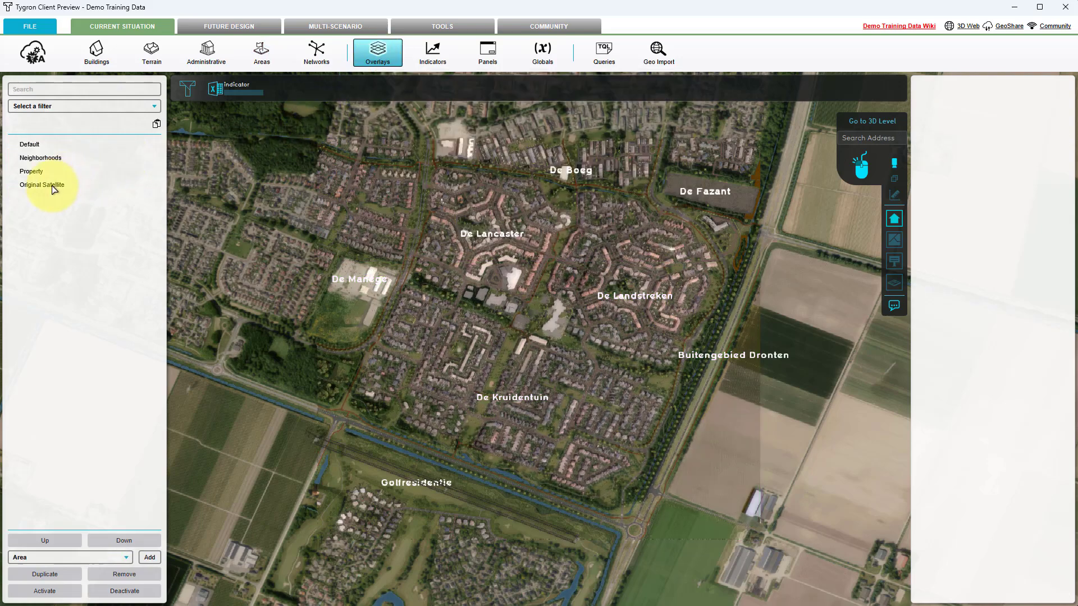
click(53, 187)
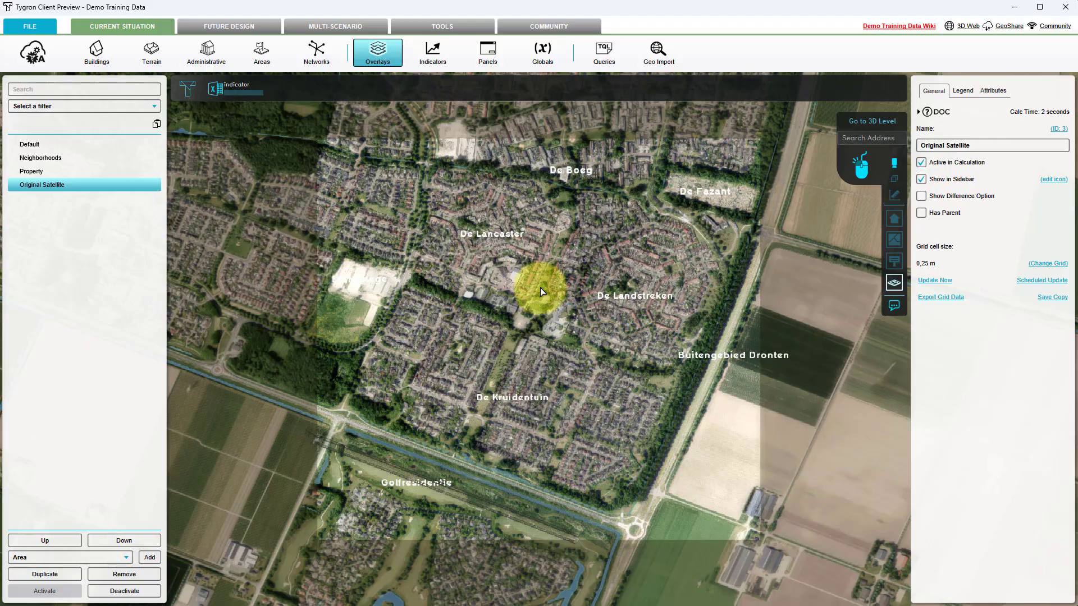
scroll(545, 287, up, 5)
scroll(552, 286, up, 1)
drag(553, 287, 534, 263)
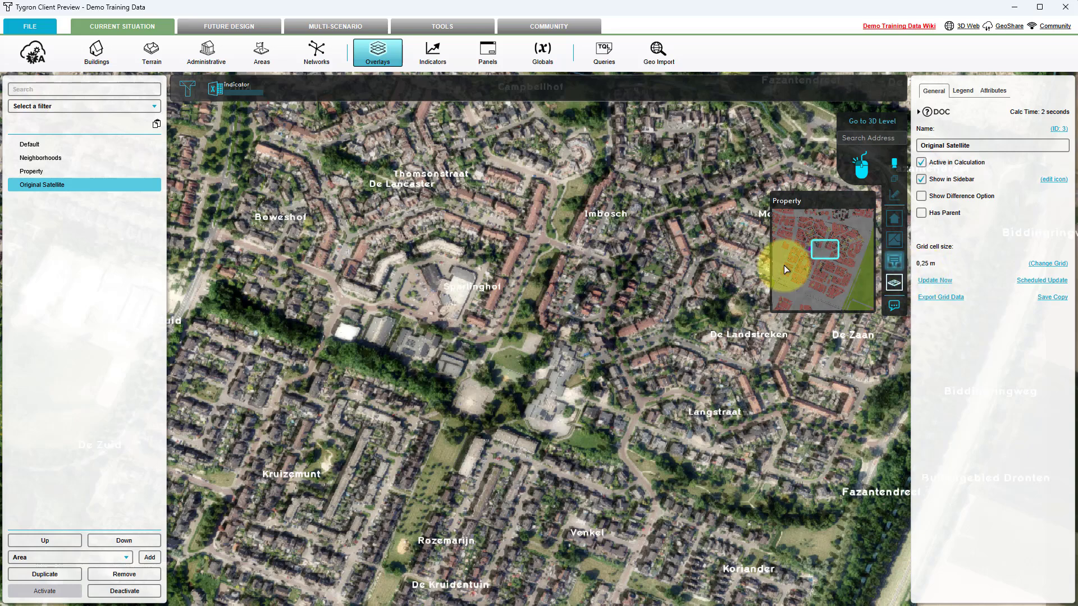
Start a geo data export of the areas using the AI Training Data PNG format
click(268, 62)
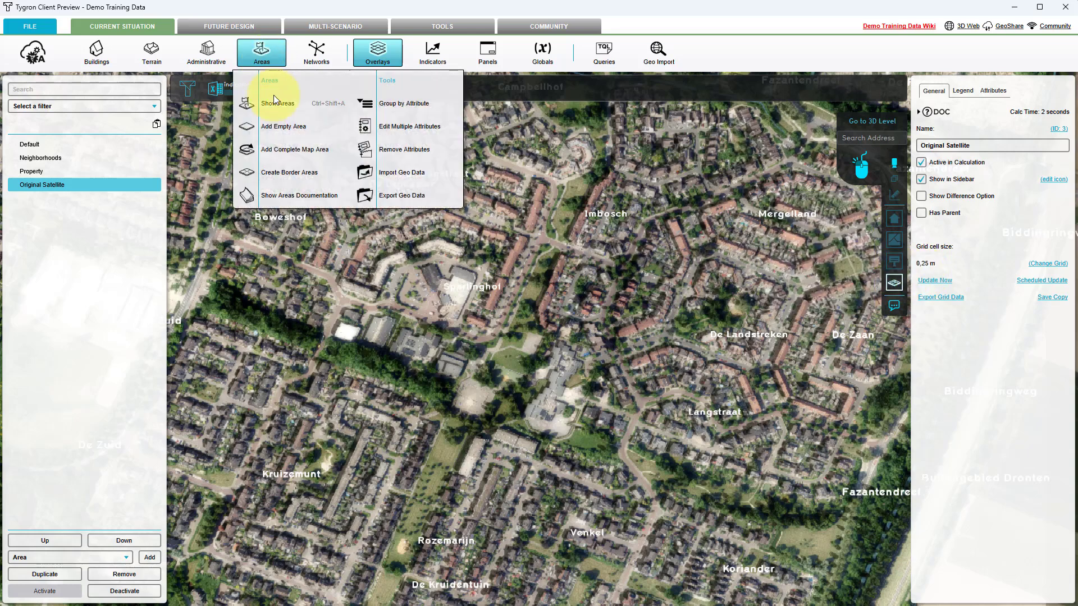
click(396, 194)
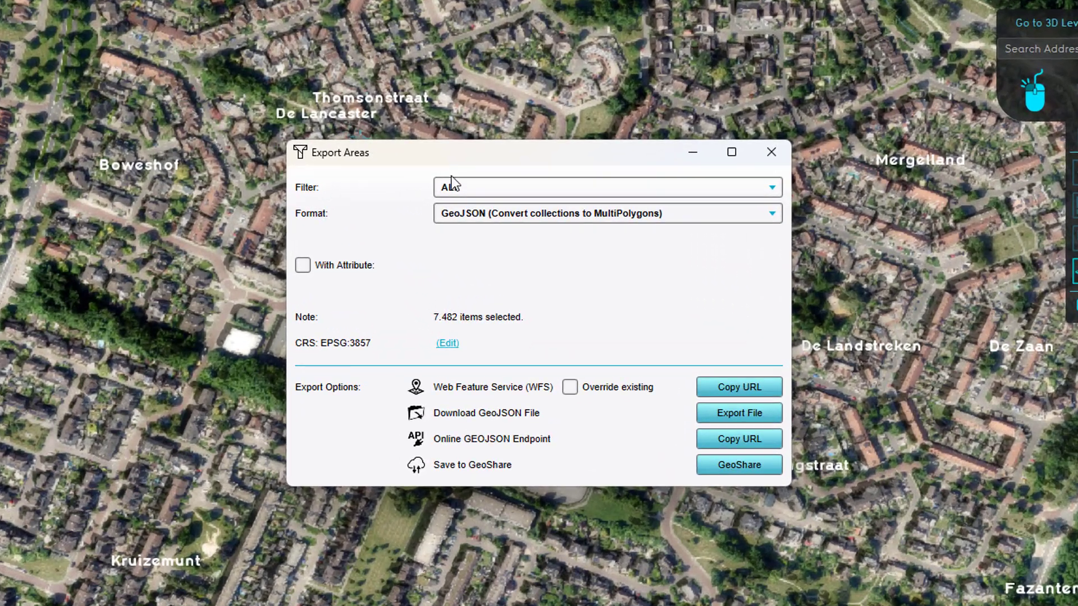
click(490, 225)
click(466, 188)
click(464, 213)
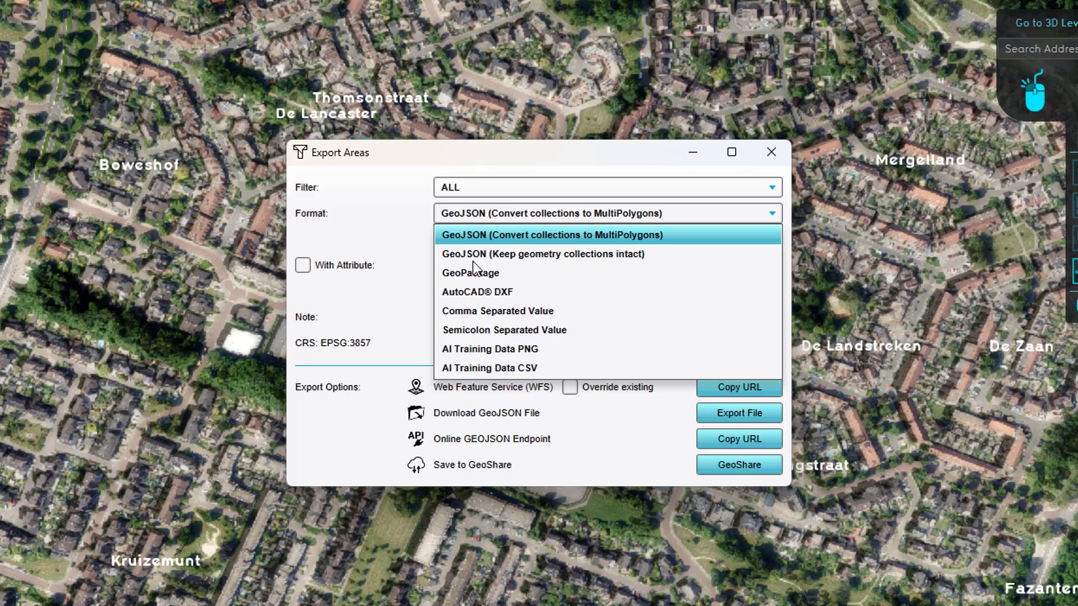
click(482, 348)
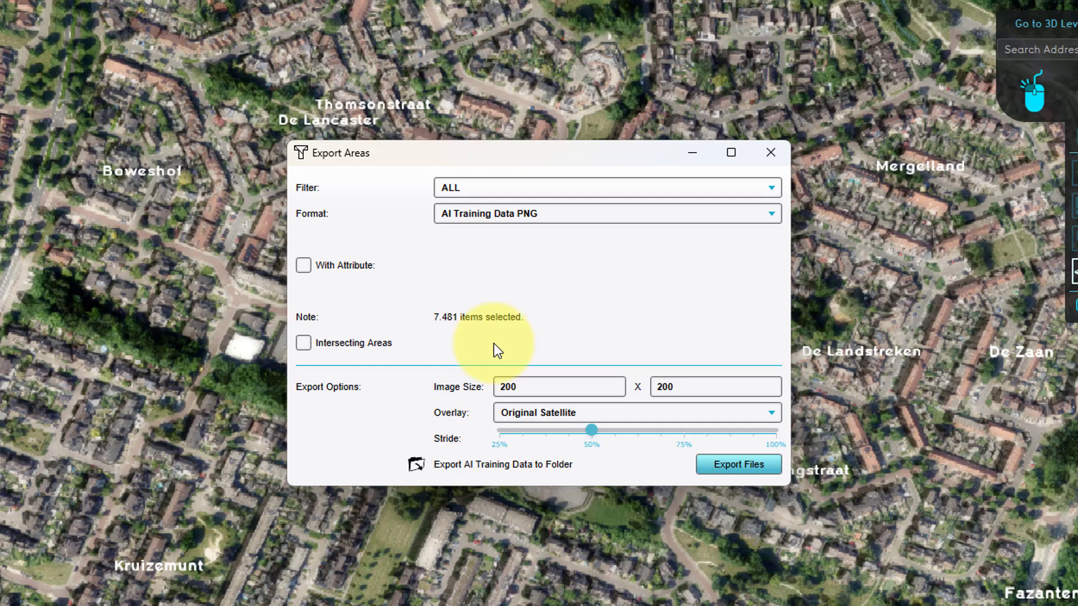
Restrict the exported areas to those with the FOLIAGE attribute
click(304, 266)
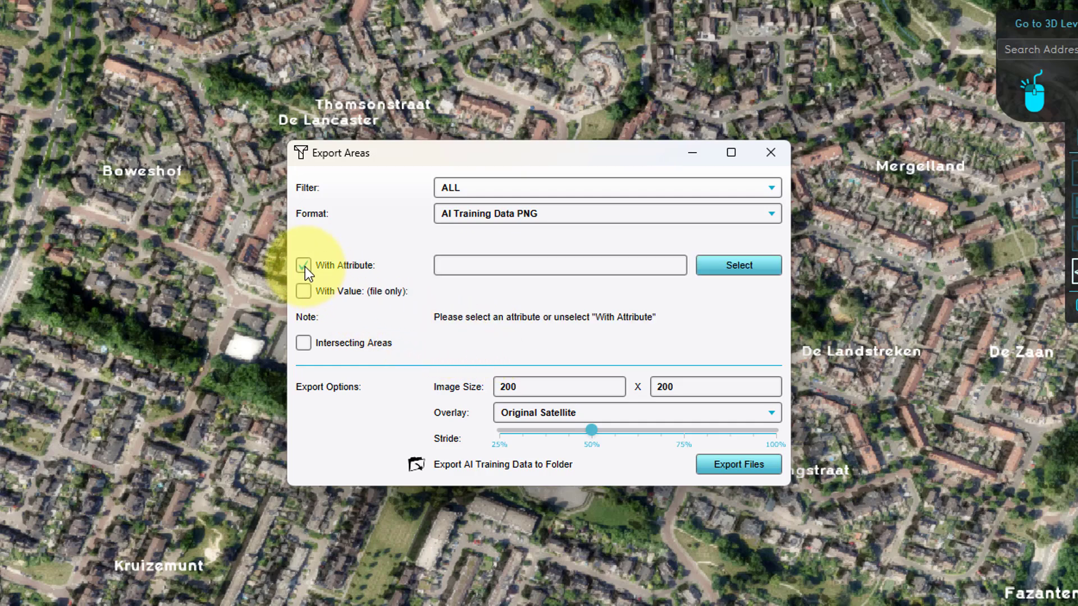
click(729, 268)
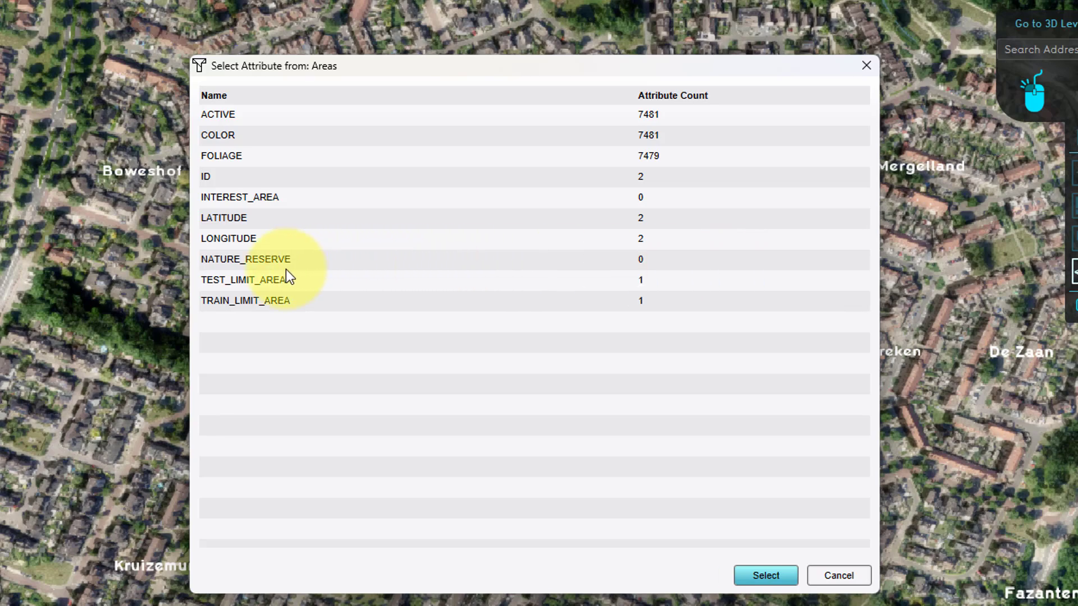
click(222, 158)
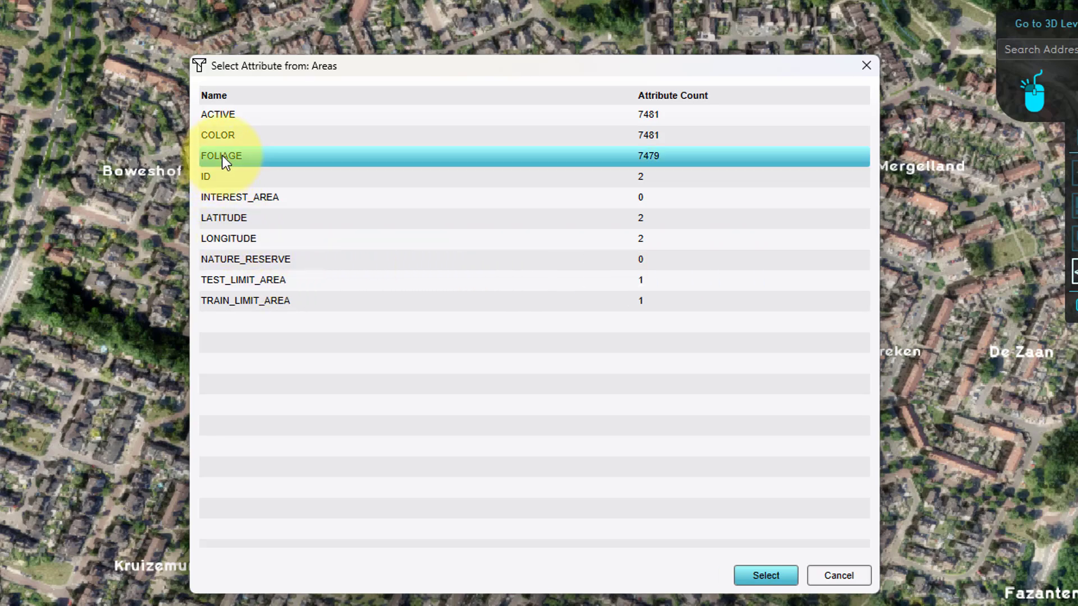
click(780, 578)
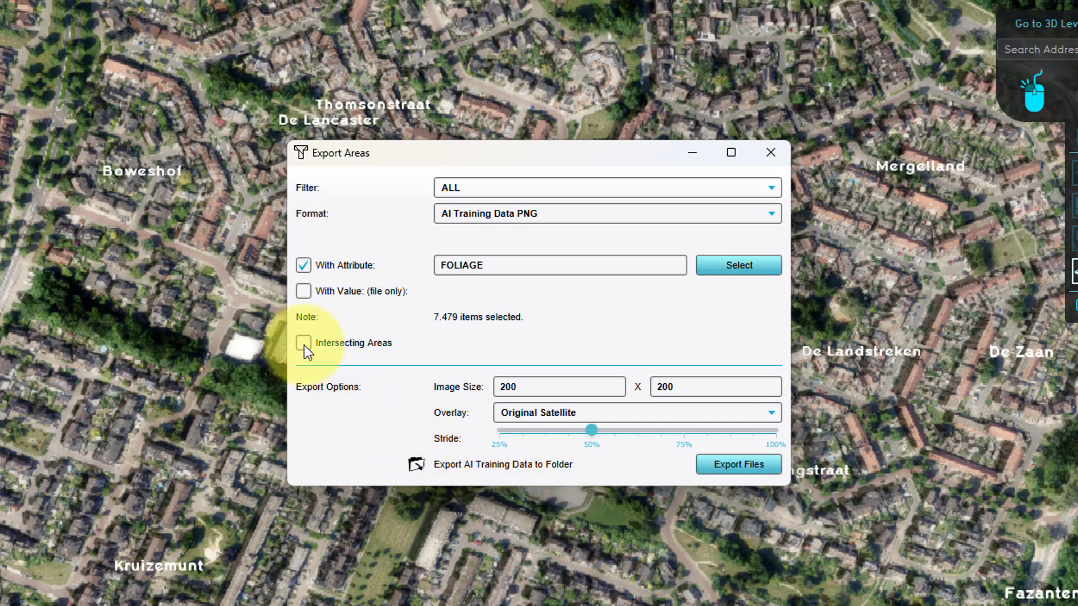
Limit the export to intersecting areas that have the TRAIN_LIMIT_AREA attribute
click(303, 343)
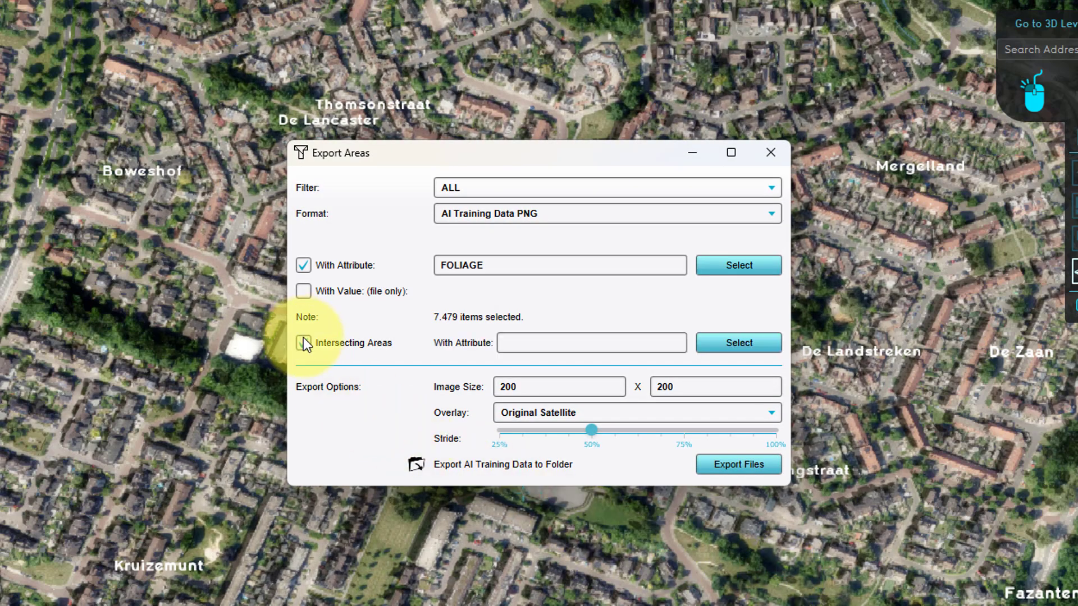
click(726, 346)
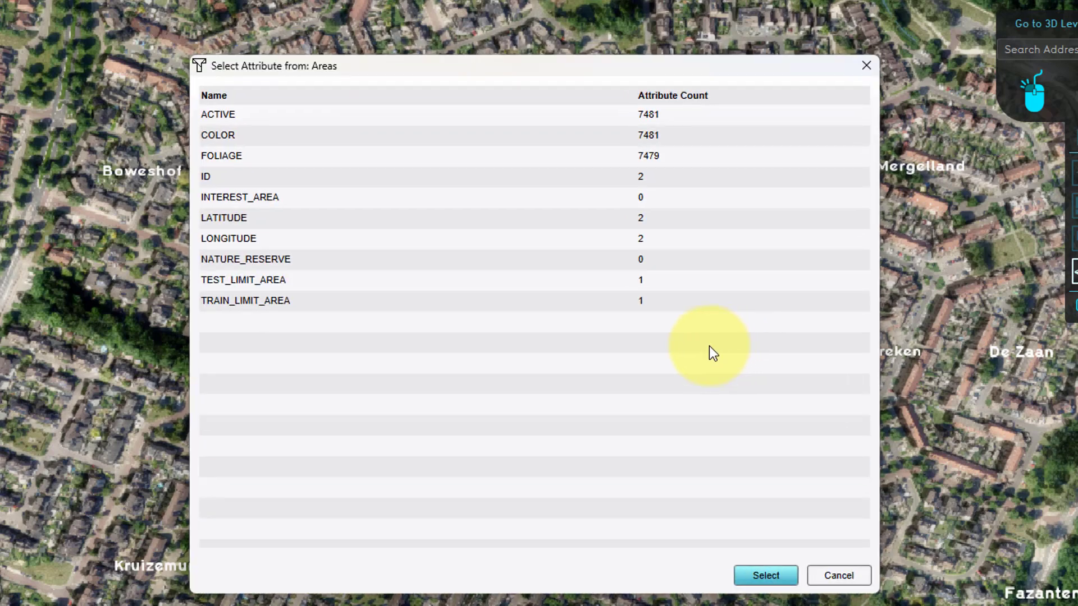
click(277, 302)
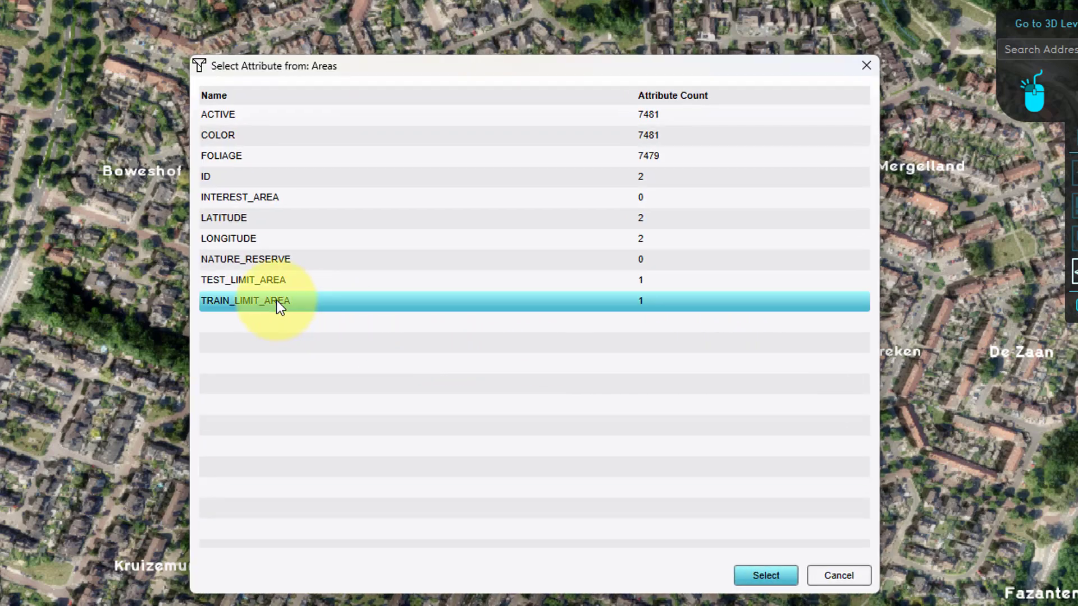
click(740, 581)
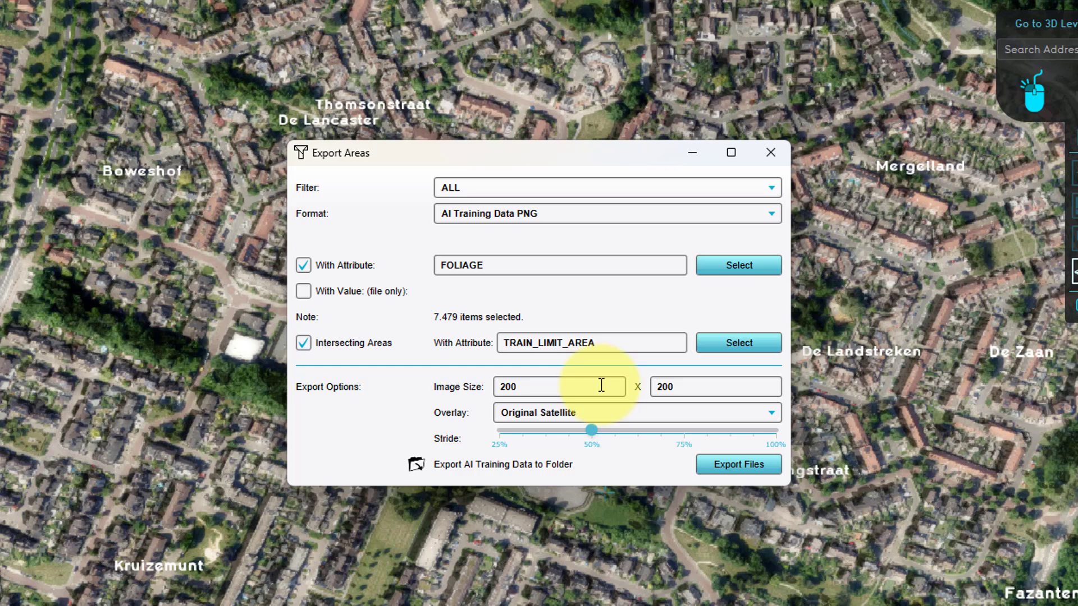
Check the export's image size and the overlays available as image source
drag(539, 385, 490, 386)
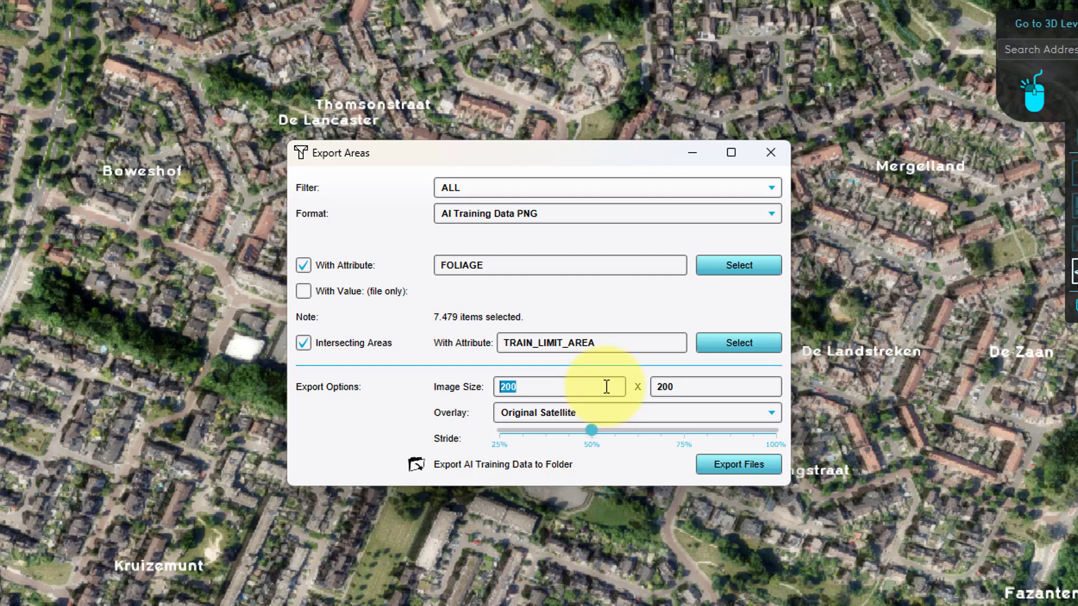
click(604, 412)
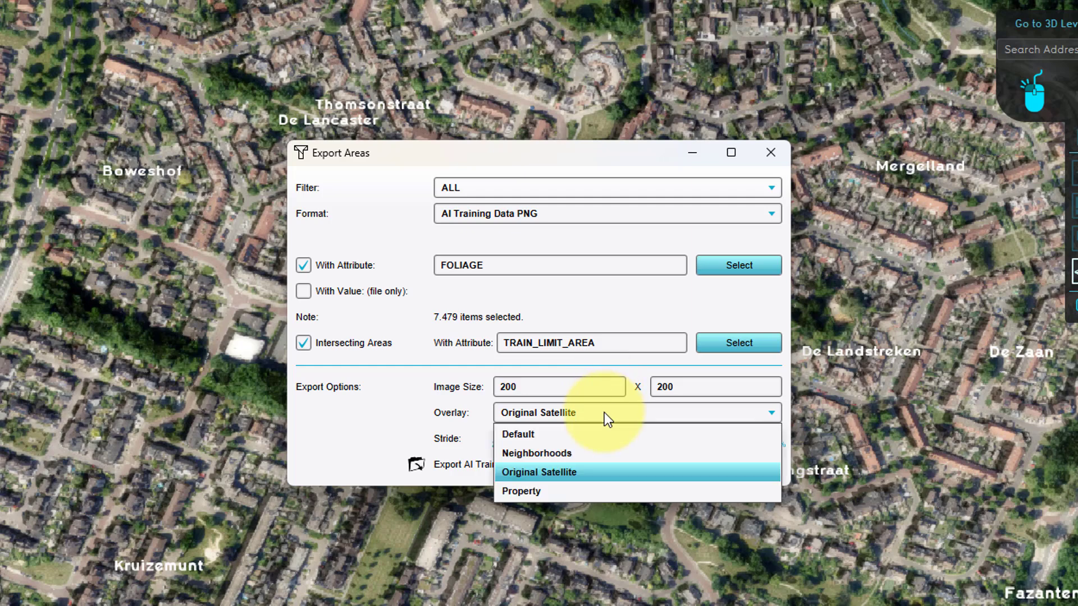
click(604, 412)
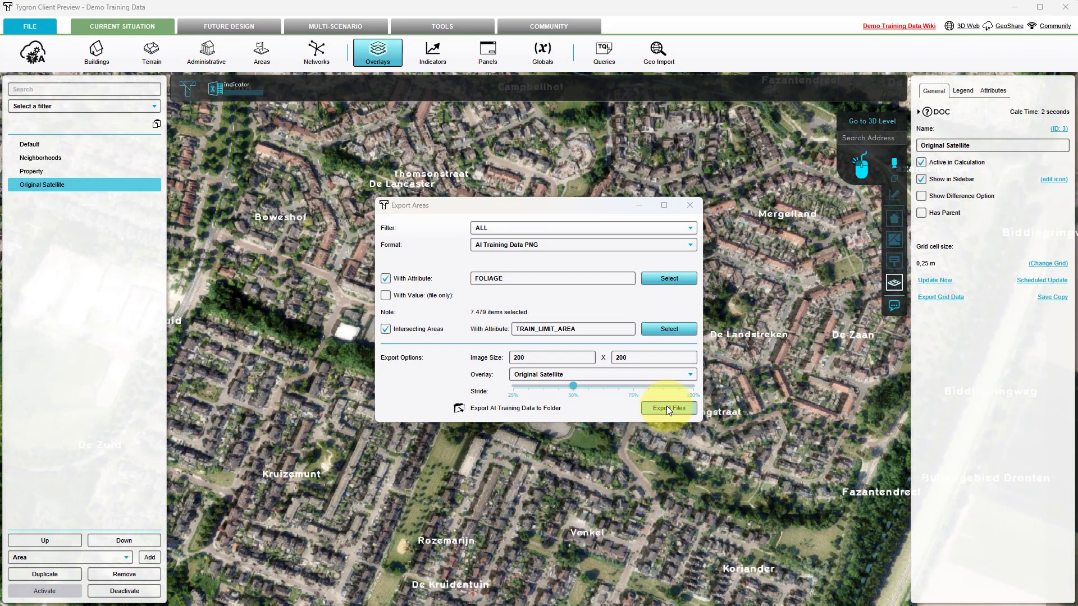
Export the AI training files to the demo_training_data folder inside Training Foliage Data's train folder
click(667, 407)
click(516, 223)
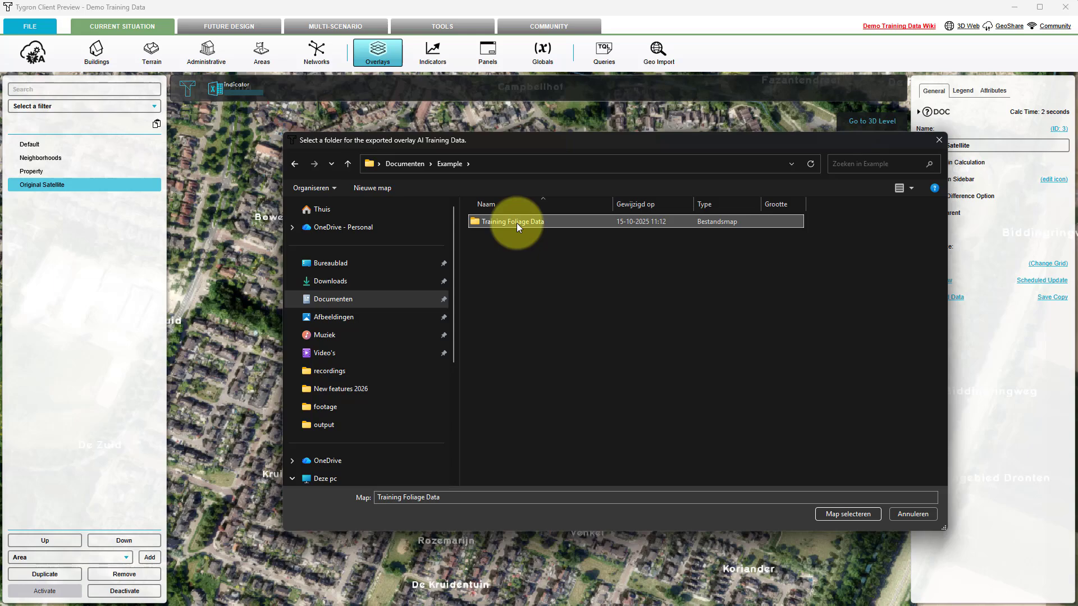
double_click(517, 224)
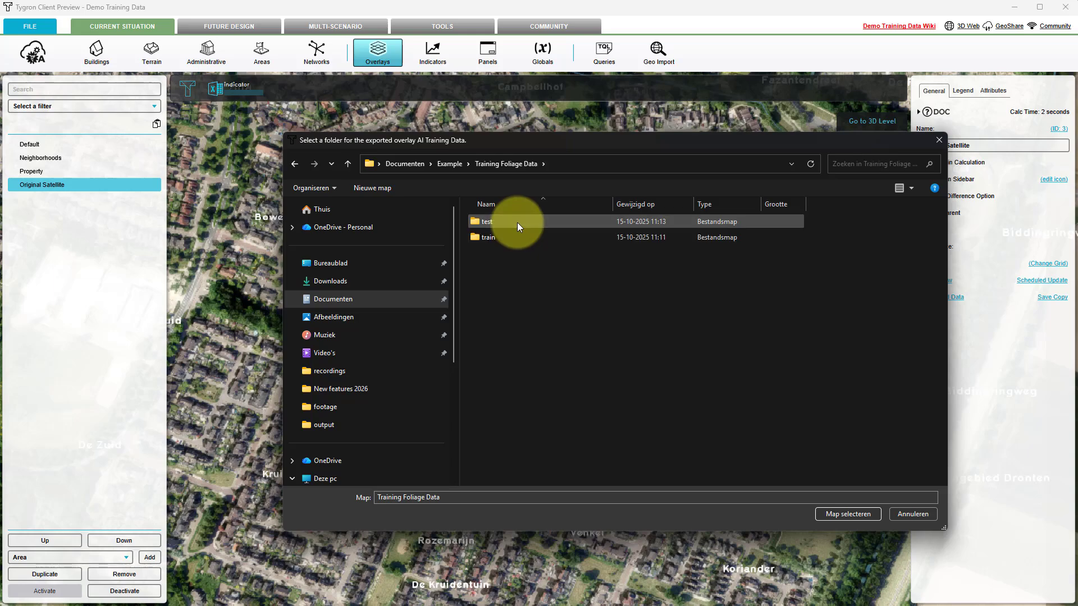
double_click(513, 238)
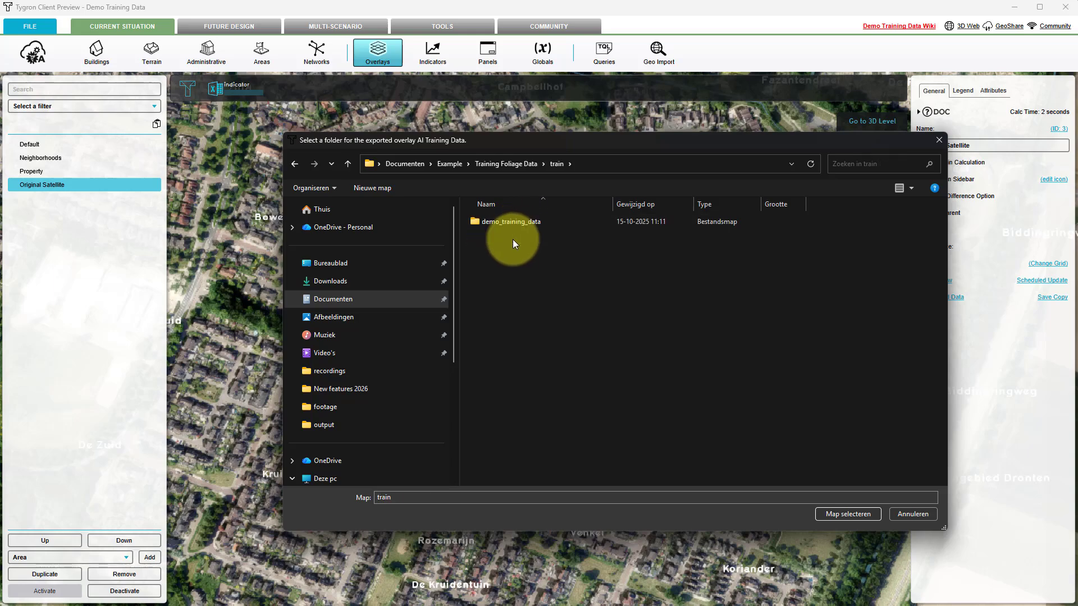
double_click(514, 221)
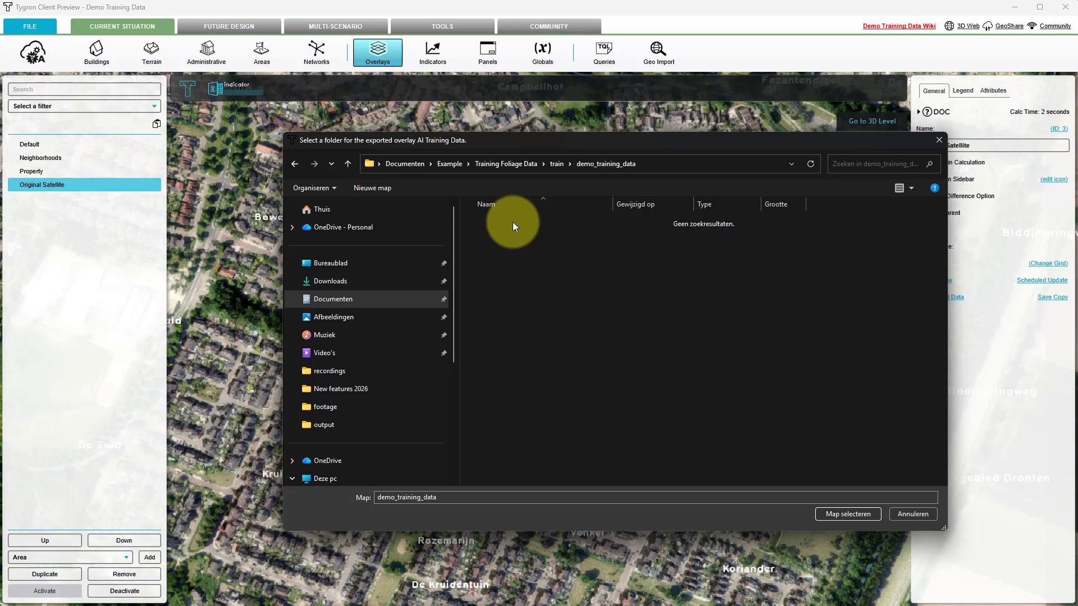
click(835, 513)
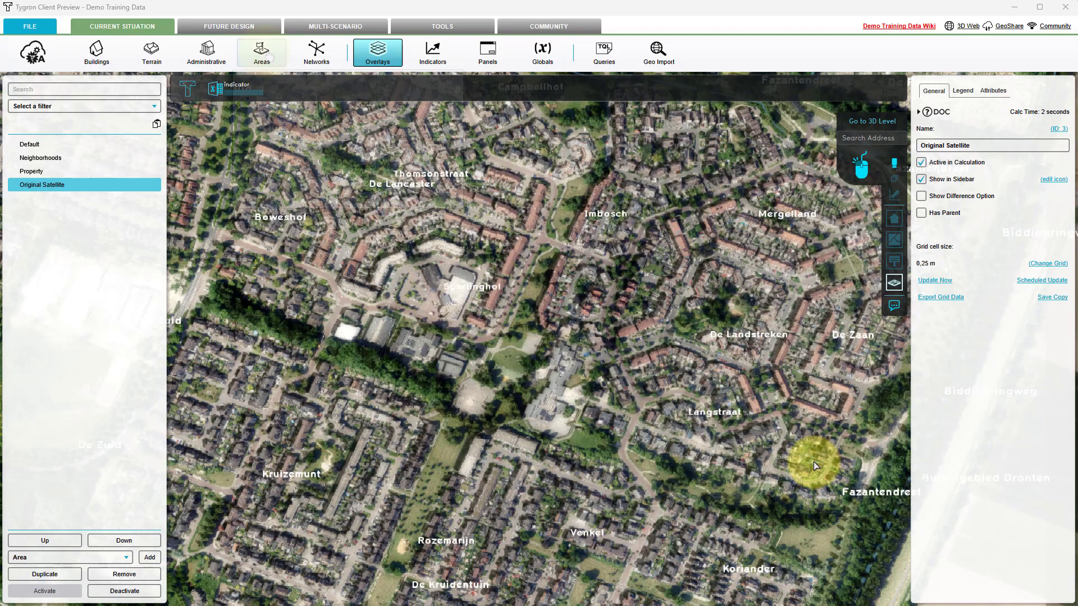
Start another areas export in AI Training Data PNG format, restricted to areas with the FOLIAGE attribute
click(262, 54)
click(397, 197)
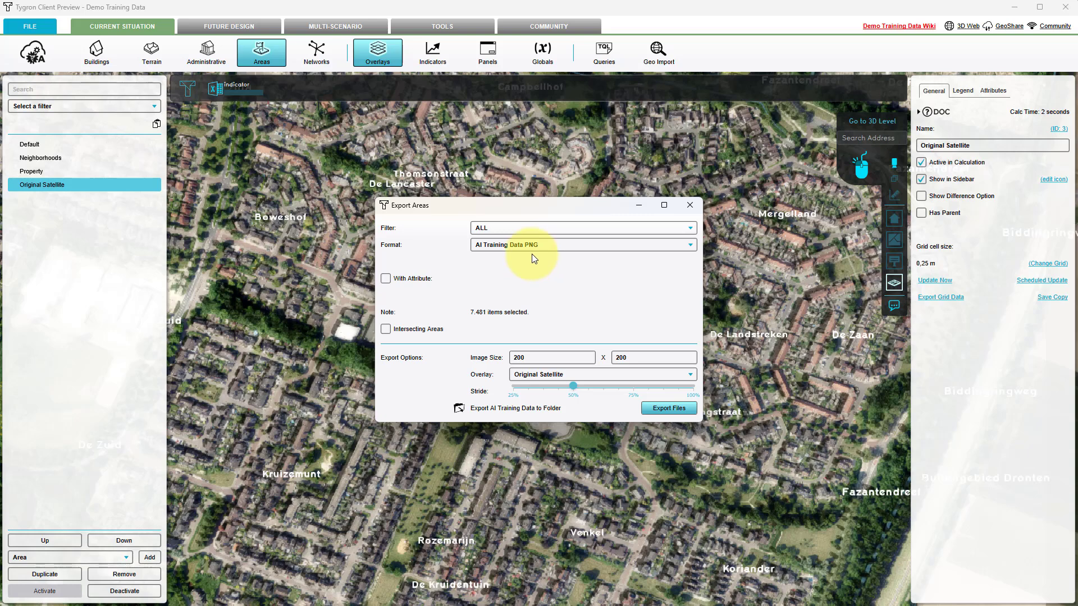
click(385, 279)
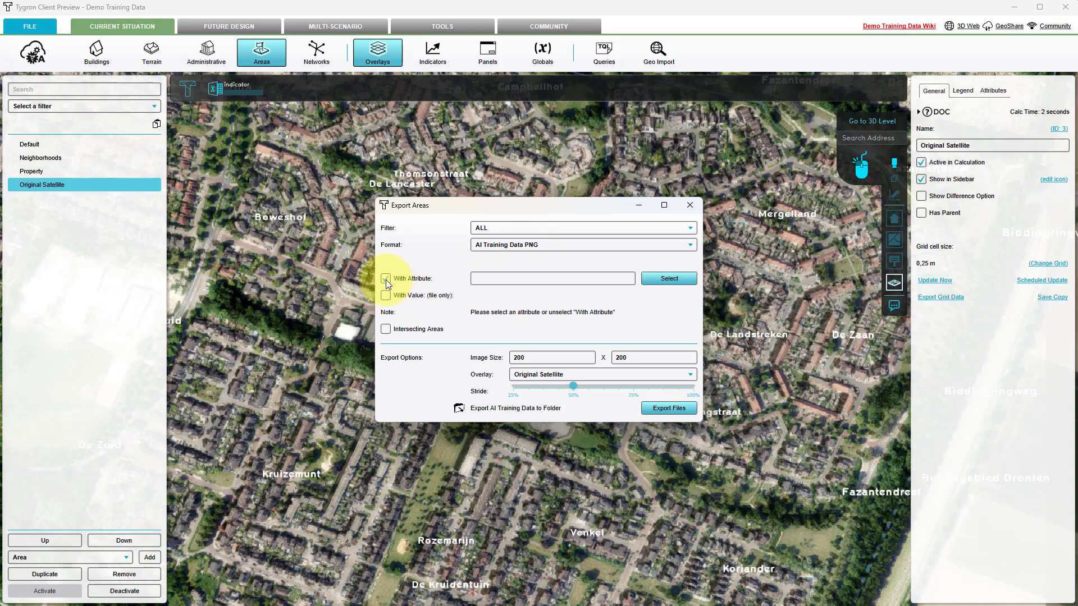
click(686, 279)
click(353, 207)
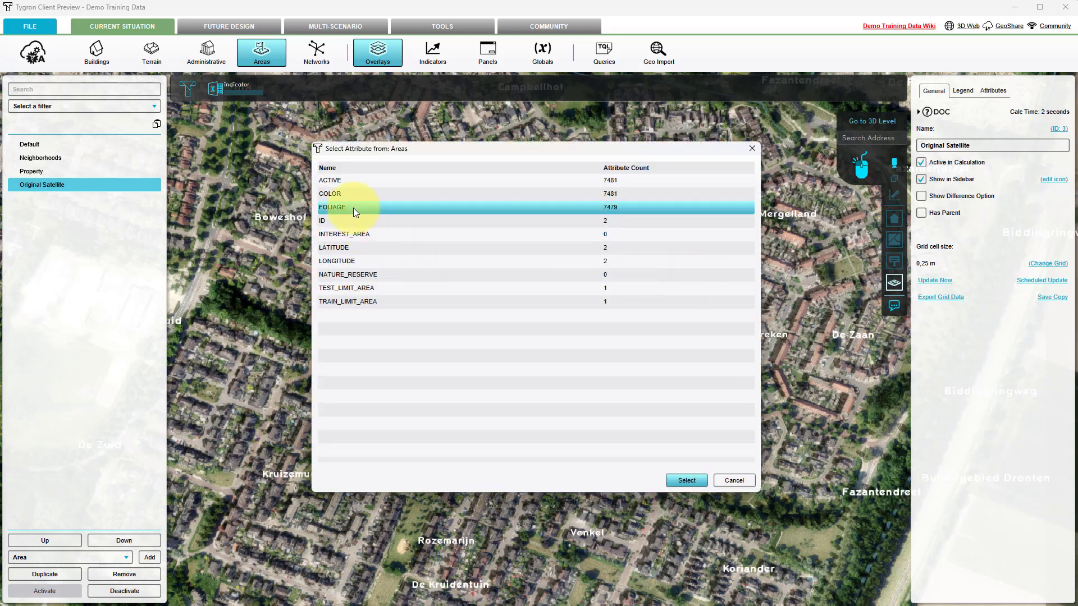
click(674, 484)
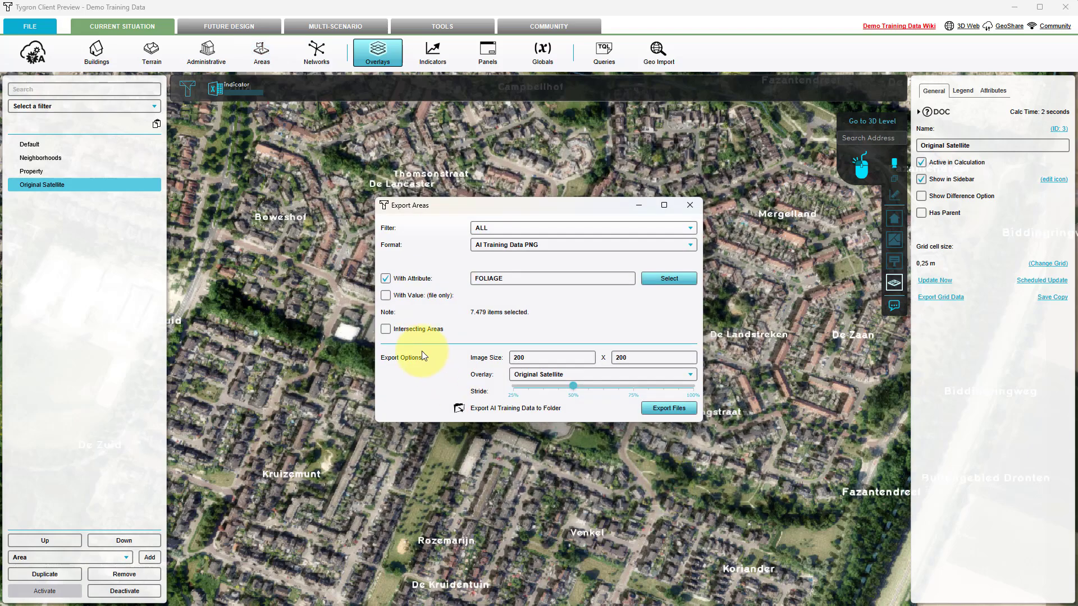
Limit this export to intersecting areas that have the TEST_LIMIT_AREA attribute
click(386, 329)
click(663, 329)
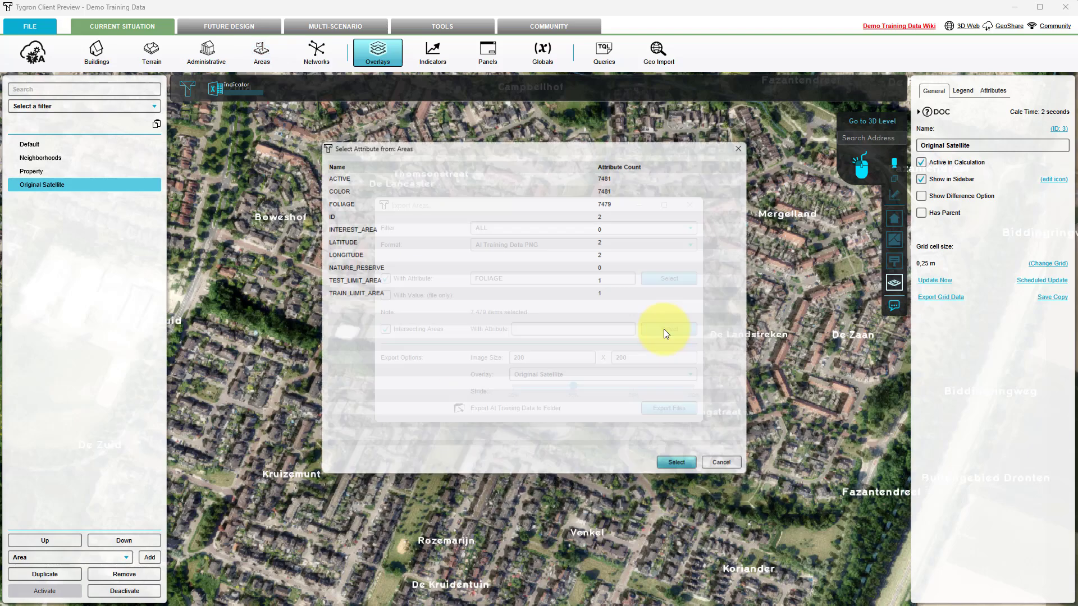
click(348, 289)
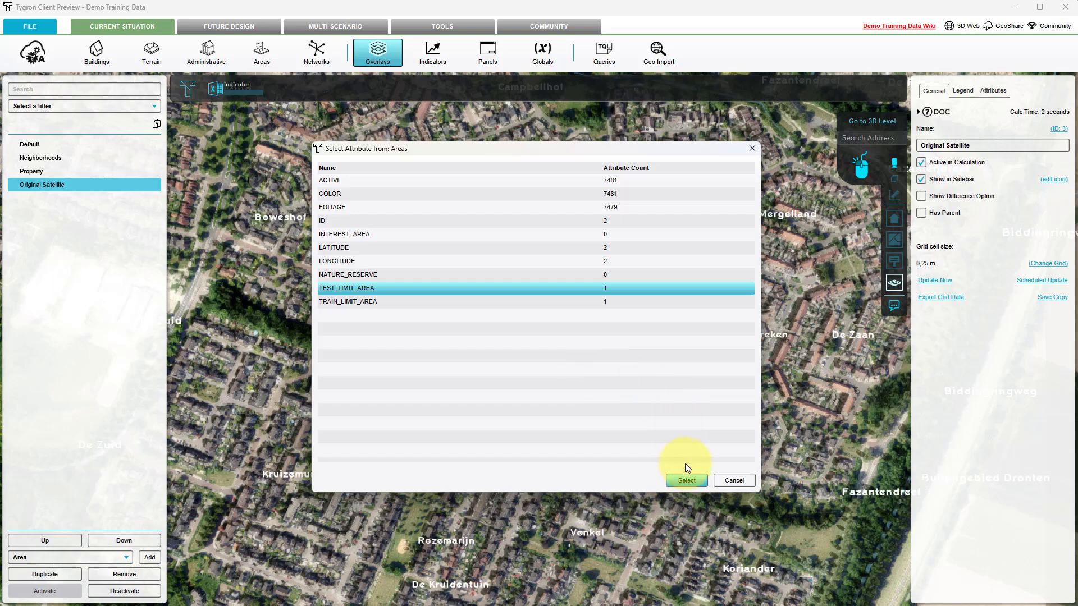
click(686, 480)
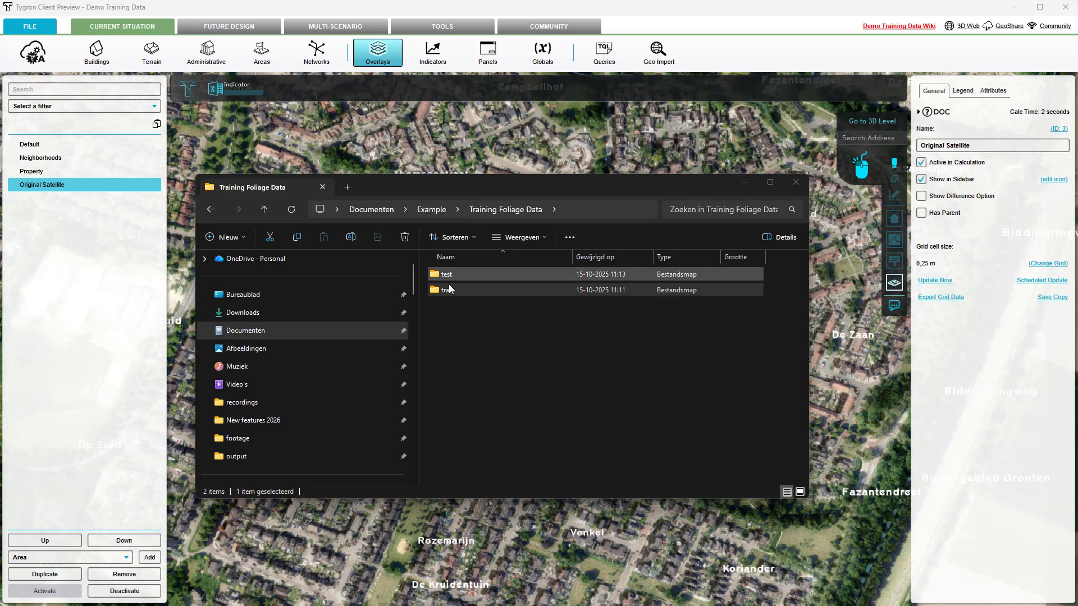
Open the demo_training_data folder inside the train folder and examine the bounding boxes in its 0_bboxs text file
click(449, 289)
double_click(449, 291)
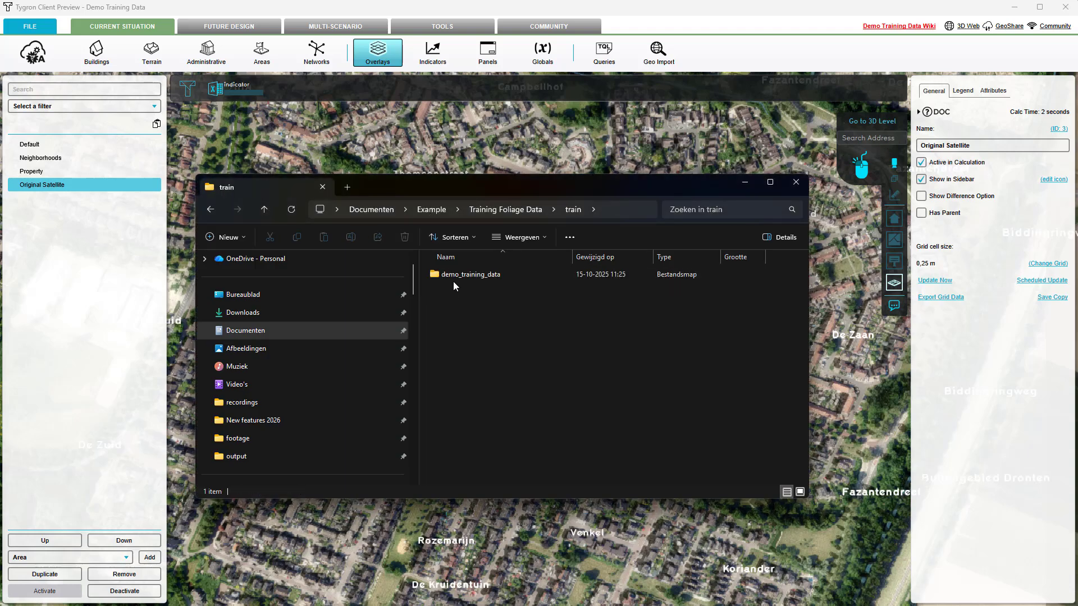
double_click(454, 277)
double_click(456, 274)
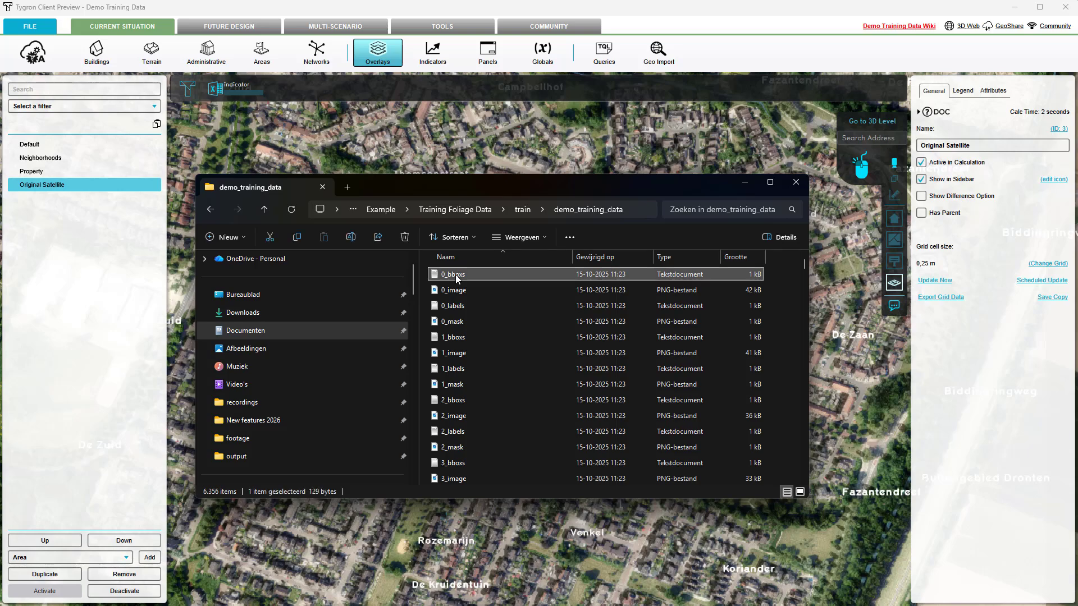
mouse_move(526, 55)
drag(523, 53, 497, 68)
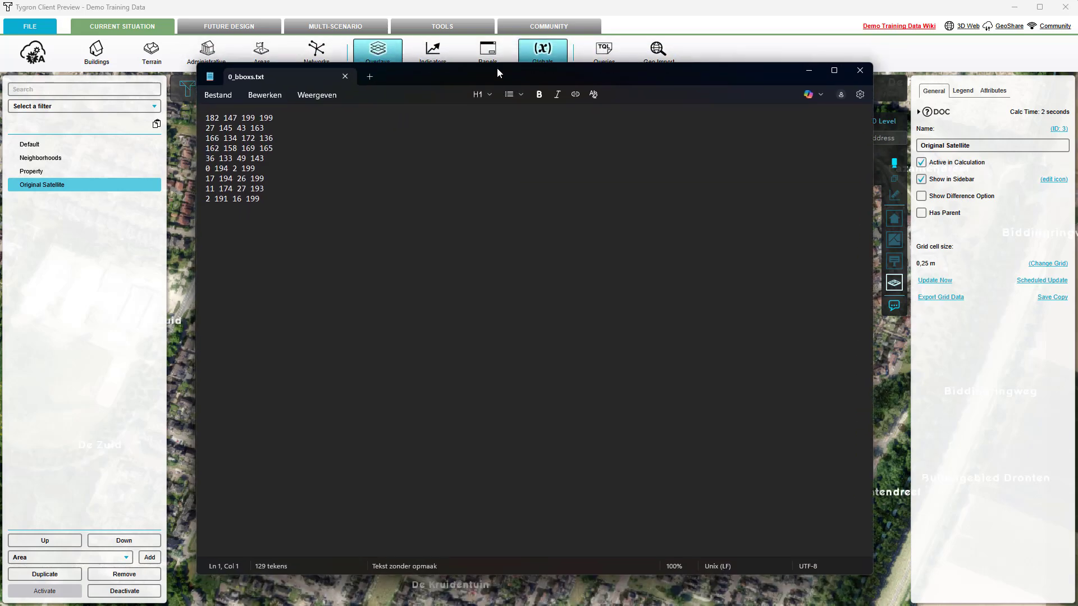
click(809, 70)
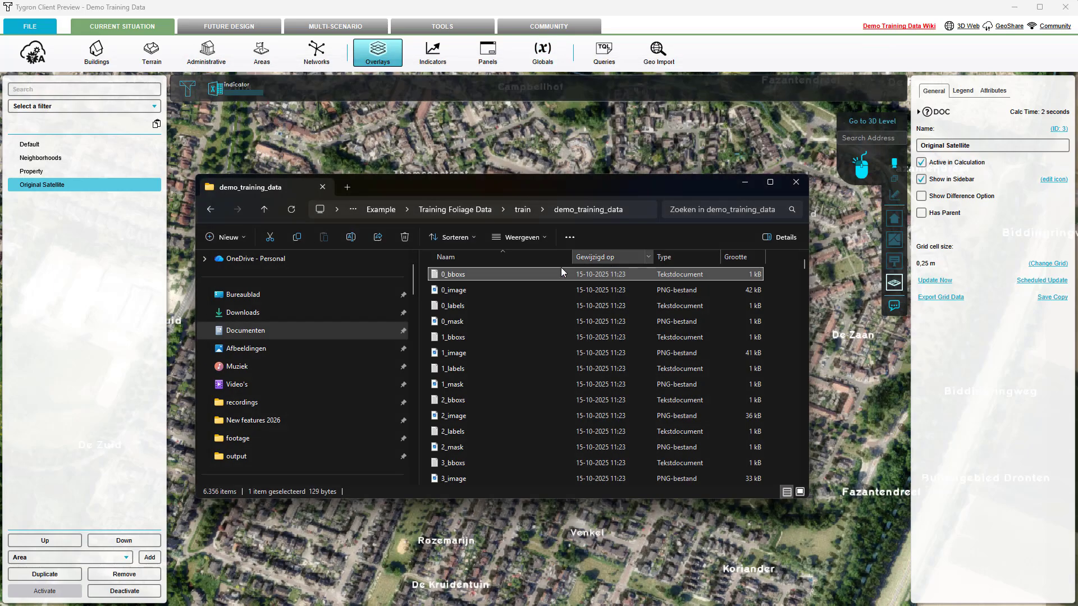
View the exported satellite picture 0_image.png and the mask image that follows it
double_click(464, 291)
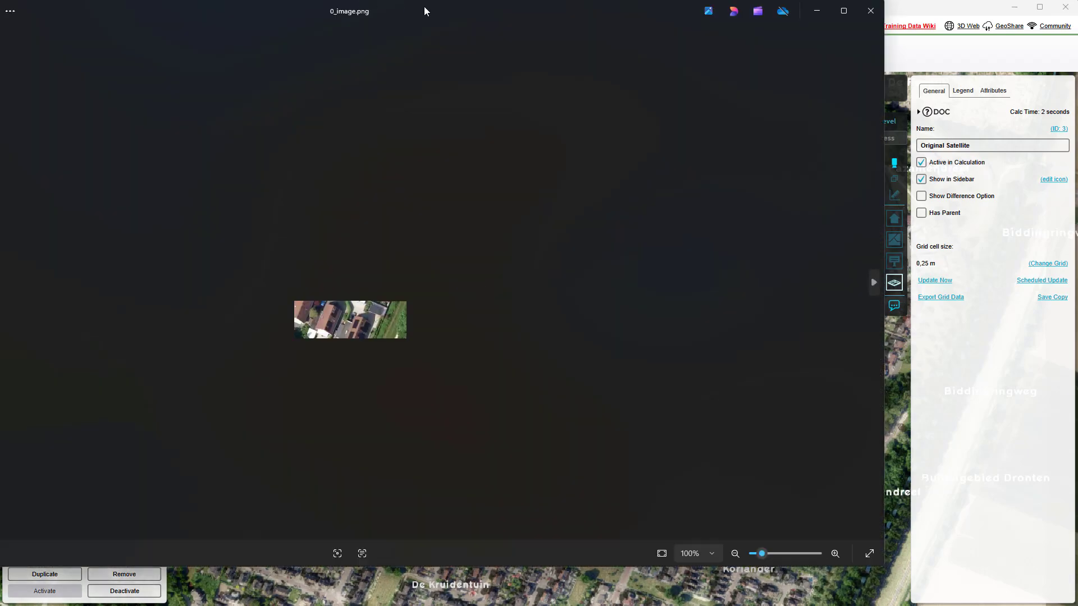
drag(425, 10, 583, 35)
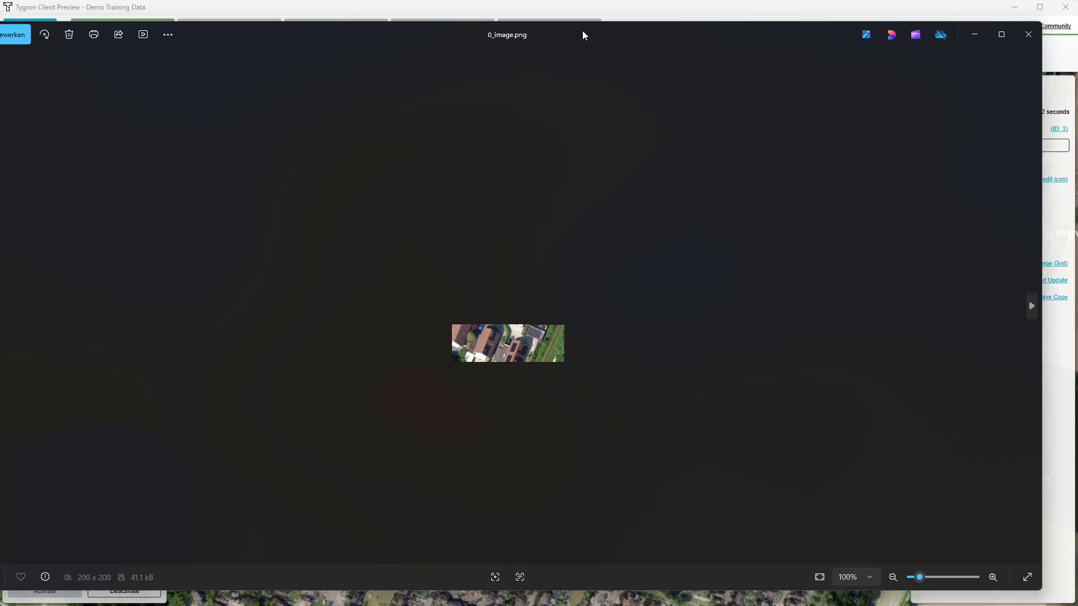
click(1032, 307)
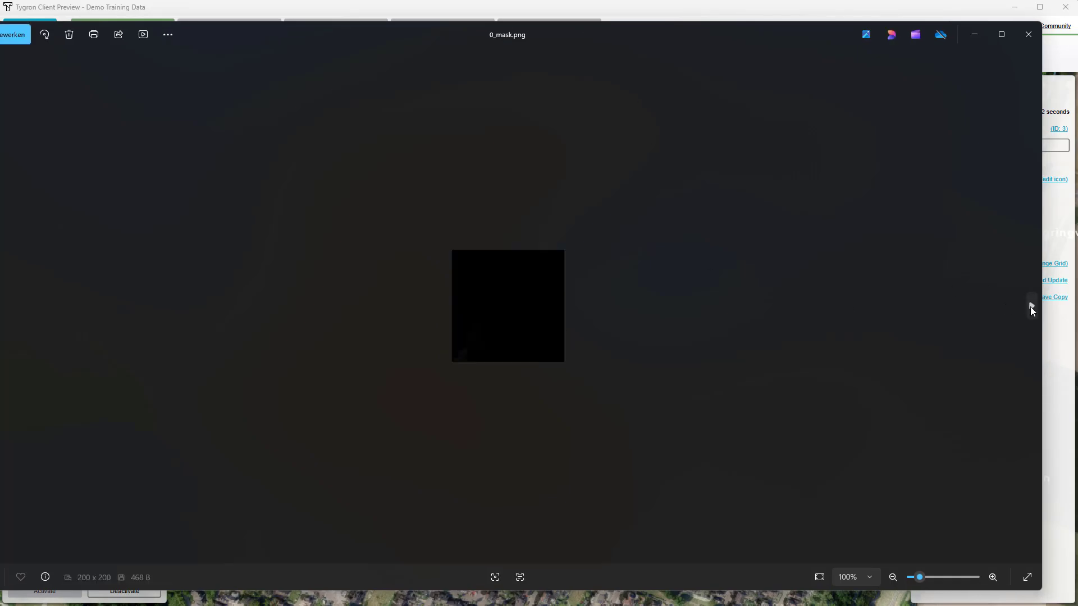
click(1030, 307)
Examine the class labels in the 0_labels text file and view the 0_mask image, closing each file after viewing
double_click(460, 303)
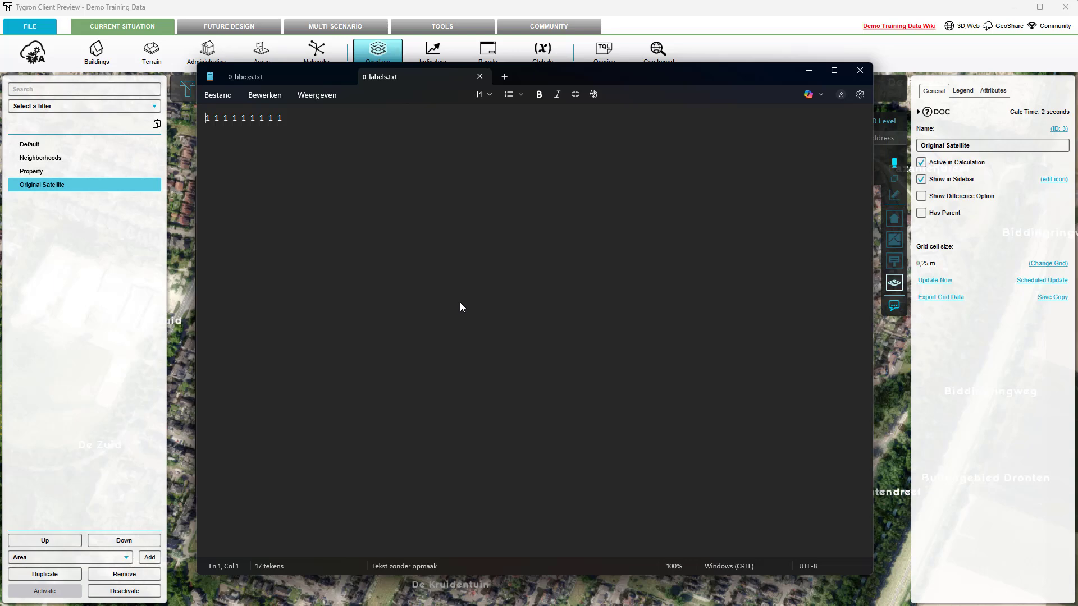
click(872, 68)
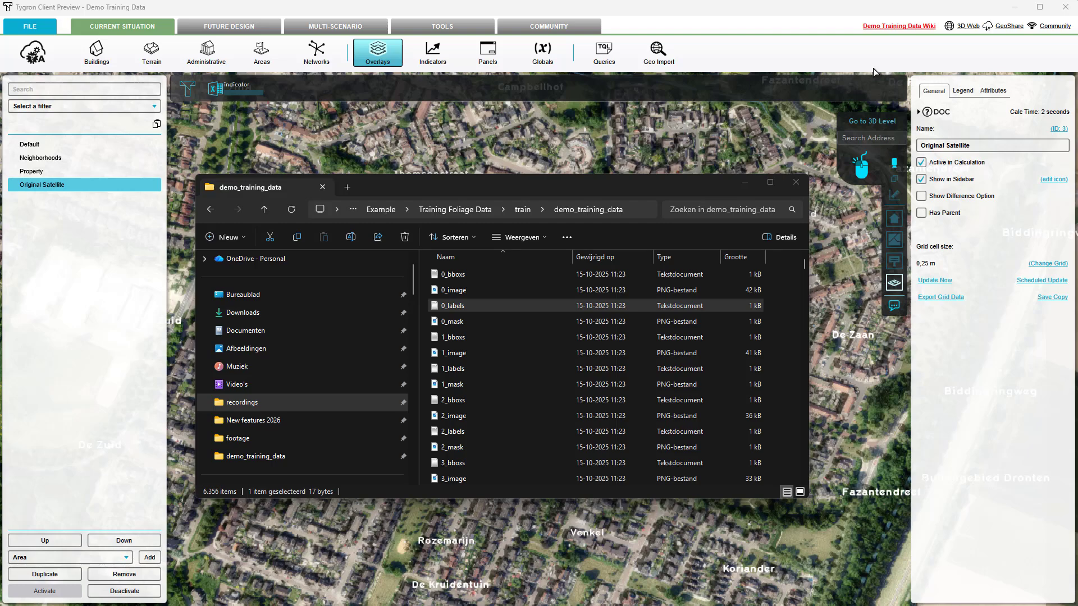
double_click(452, 321)
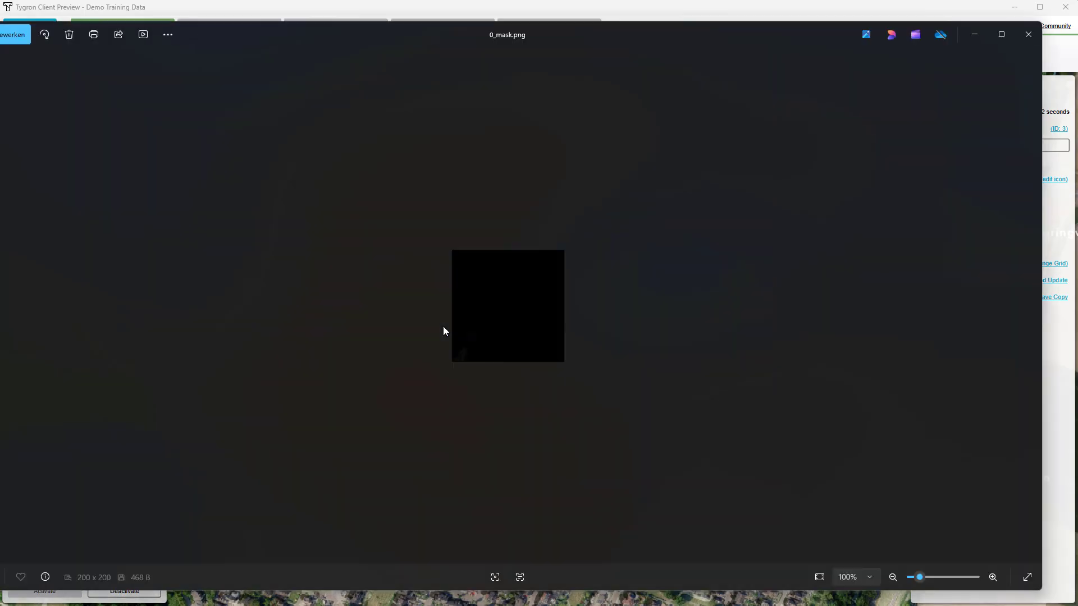
click(1030, 35)
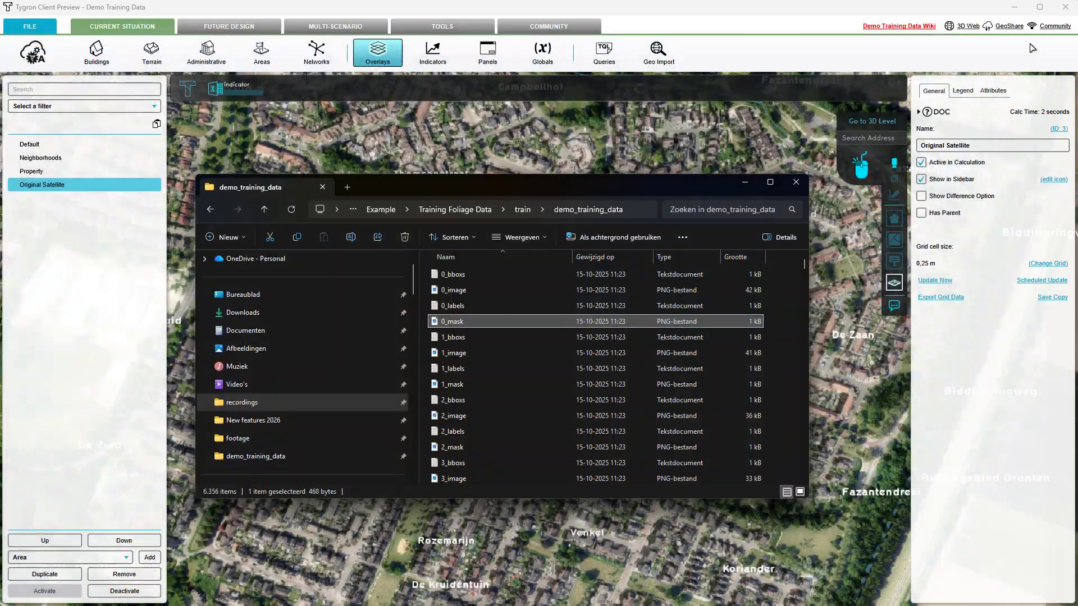